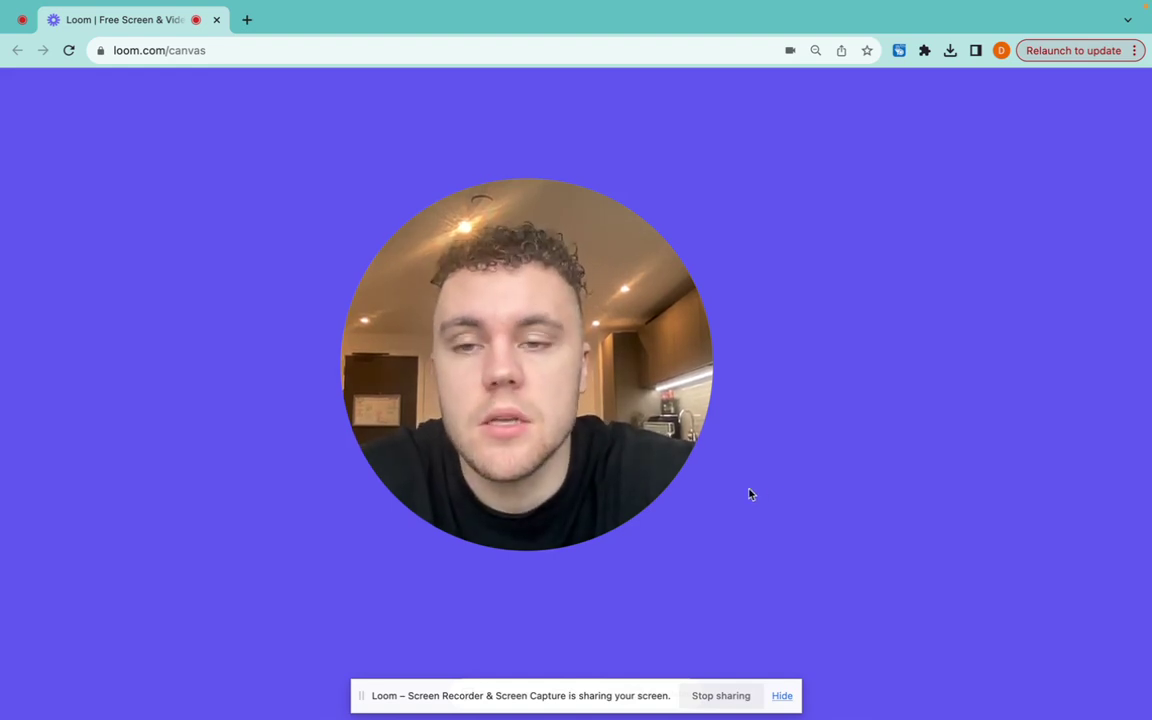
- Search Google for "chat gpt" in a new browser tab
mouse_move(435, 231)
left_click(250, 21)
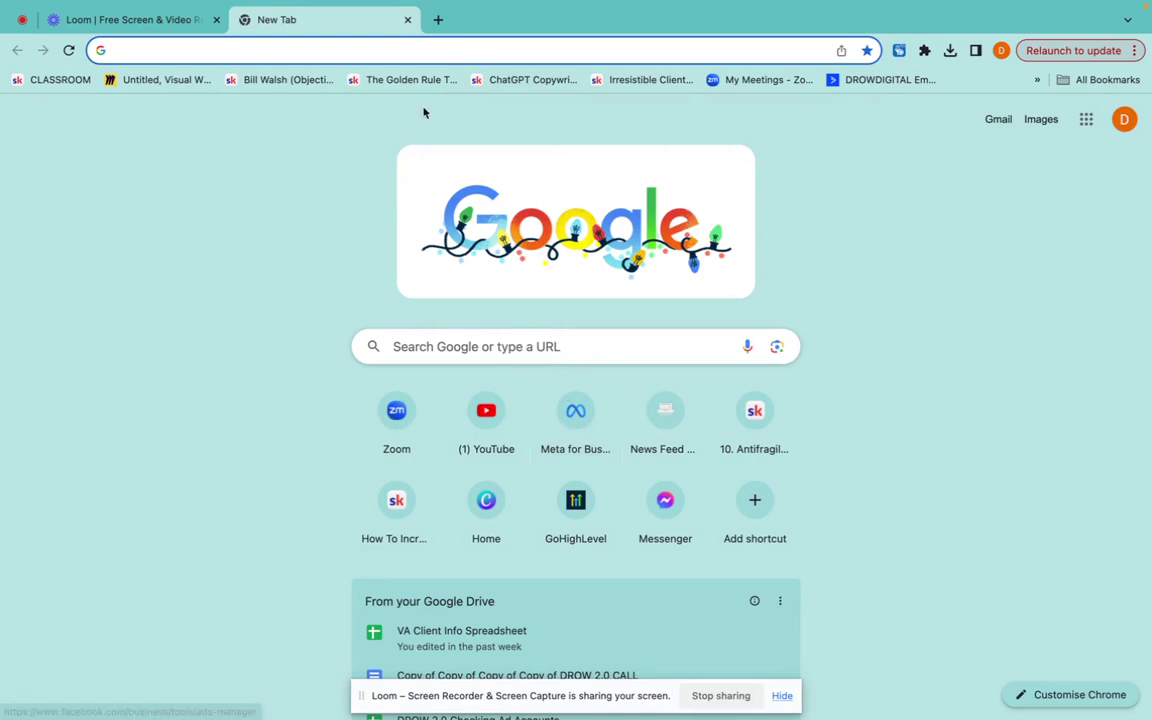
left_click(267, 58)
type("cgh")
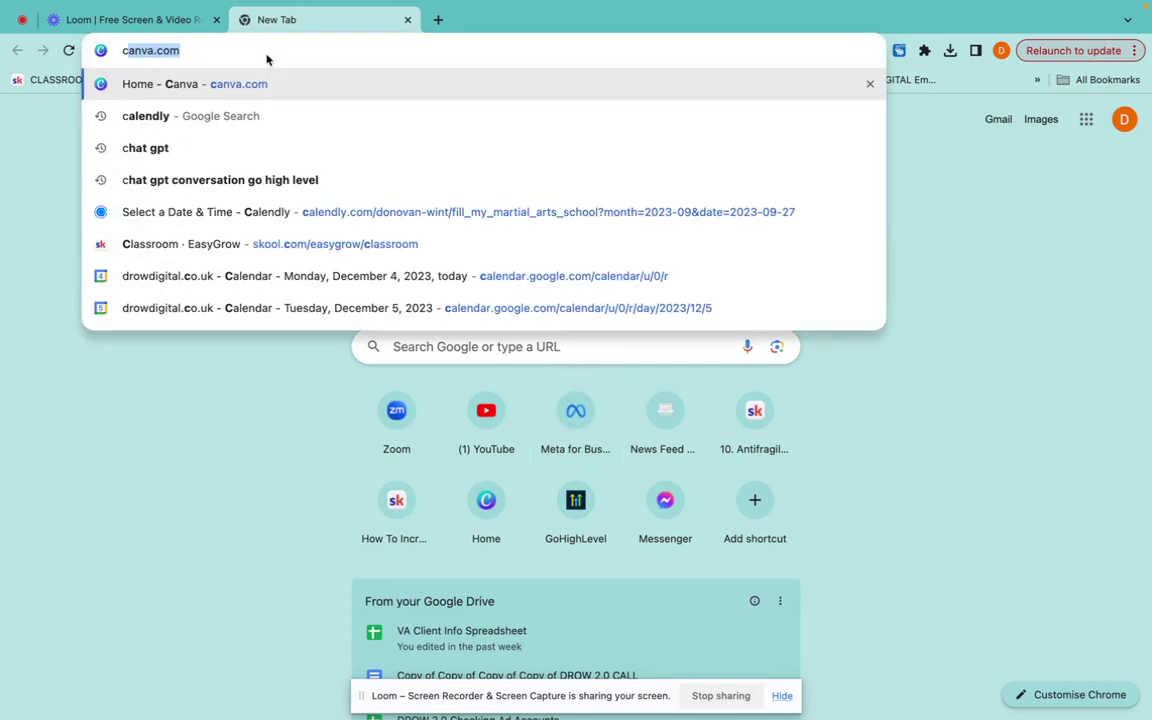
key("BackSpace")
key("BackSpace")
type("hat gp")
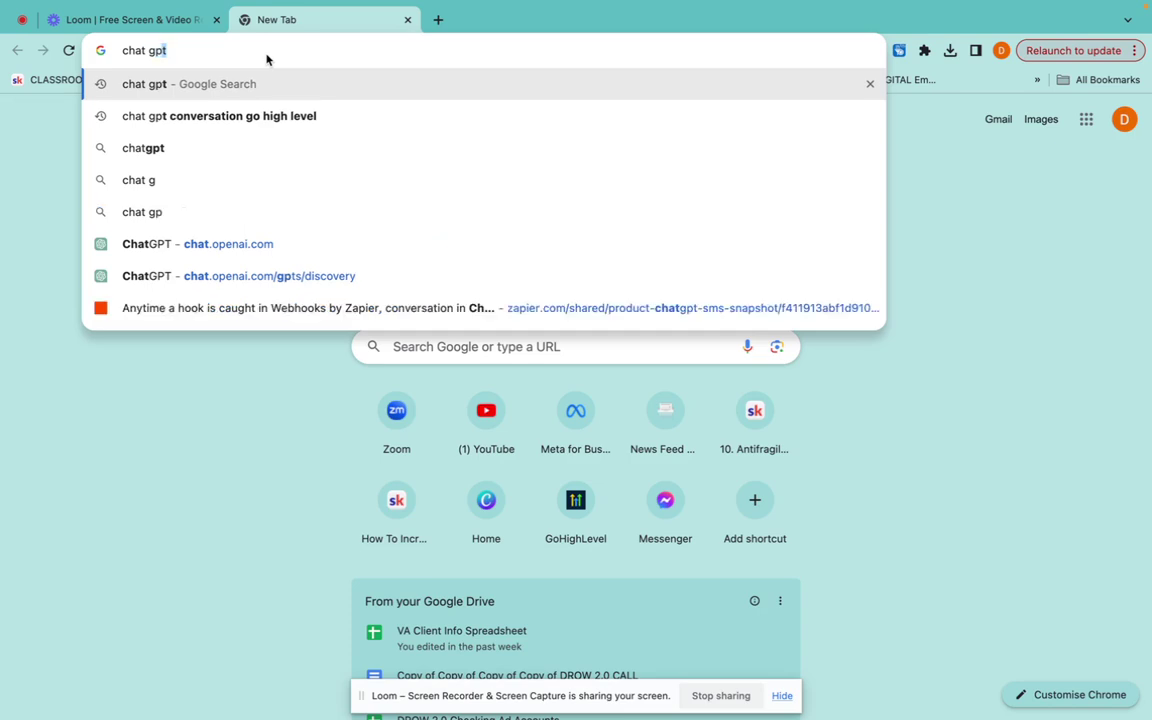
key("Return")
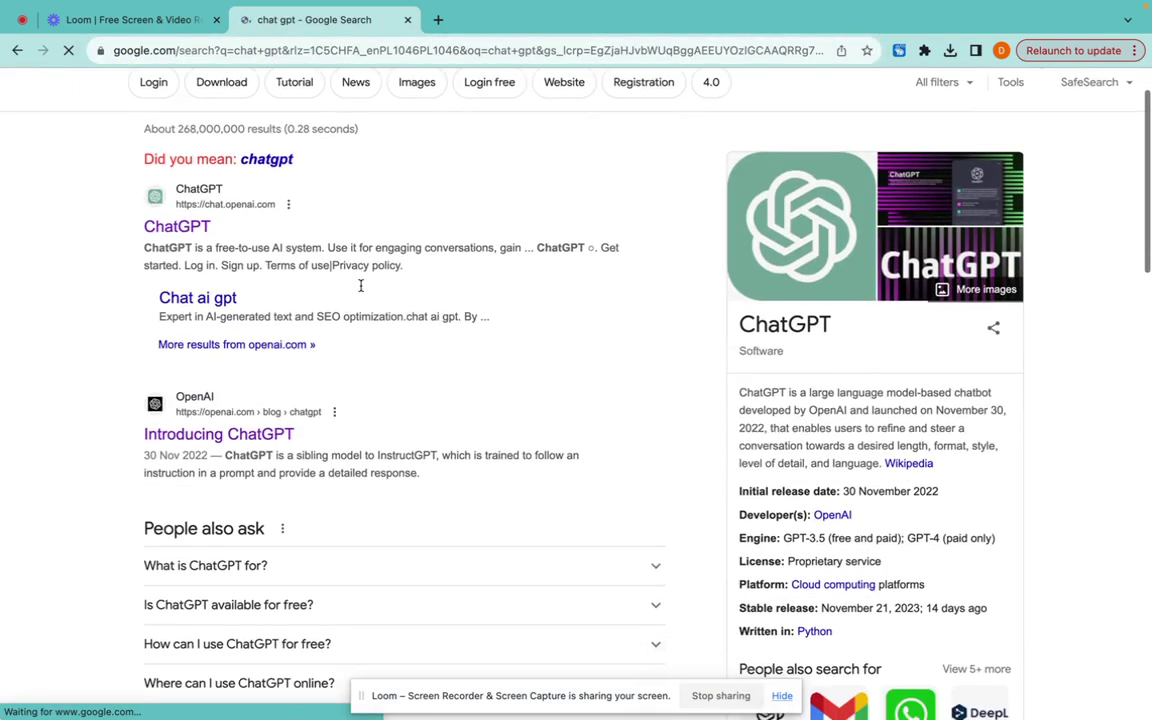
- Open OpenAI's "Introducing ChatGPT" page from the search results
scroll(361, 286, "down", 1)
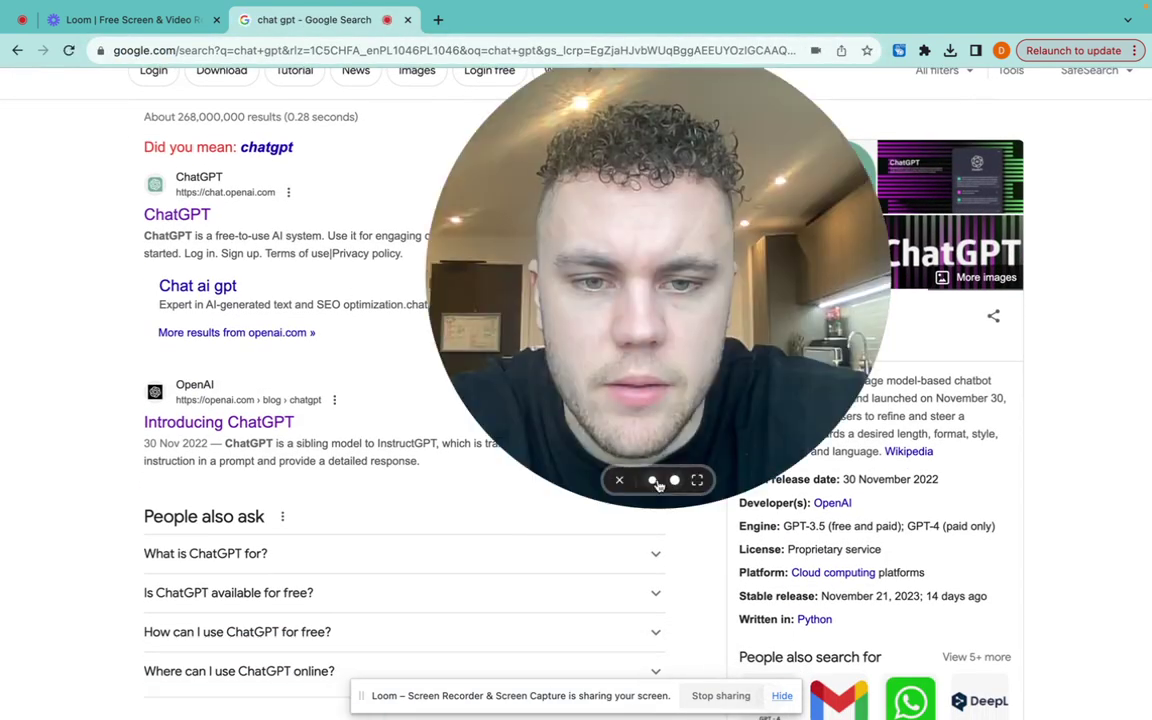
left_click(622, 479)
left_click_drag(563, 448, 830, 280)
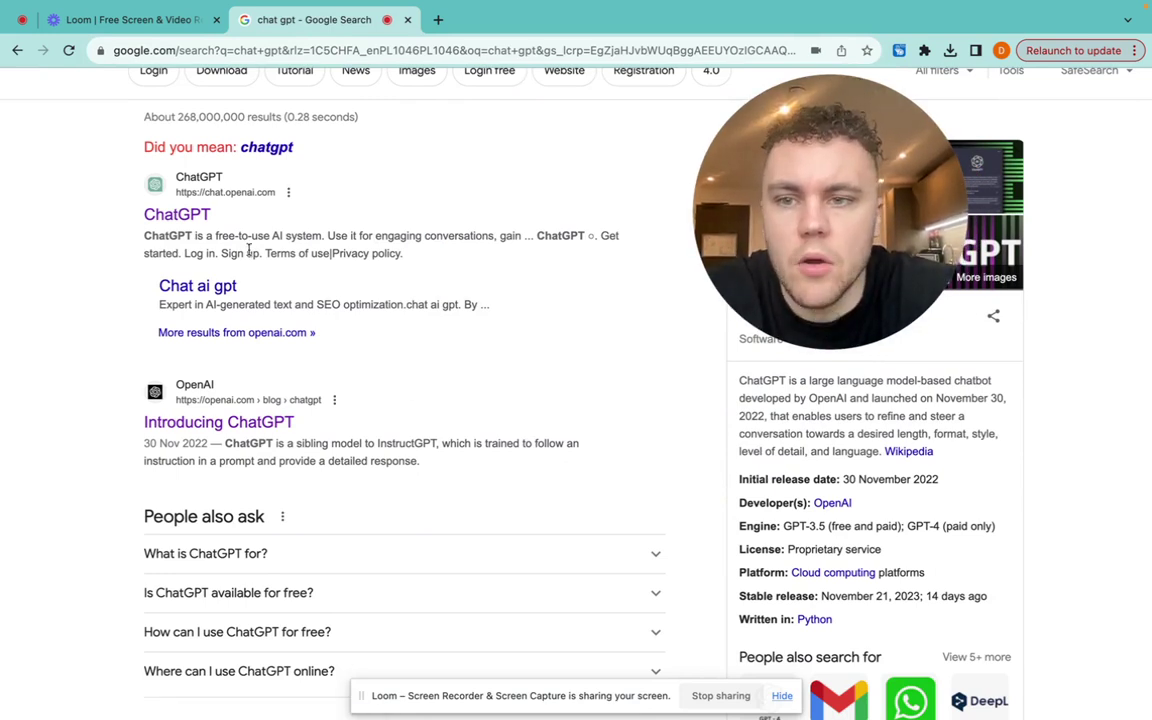
scroll(195, 129, "up", 2)
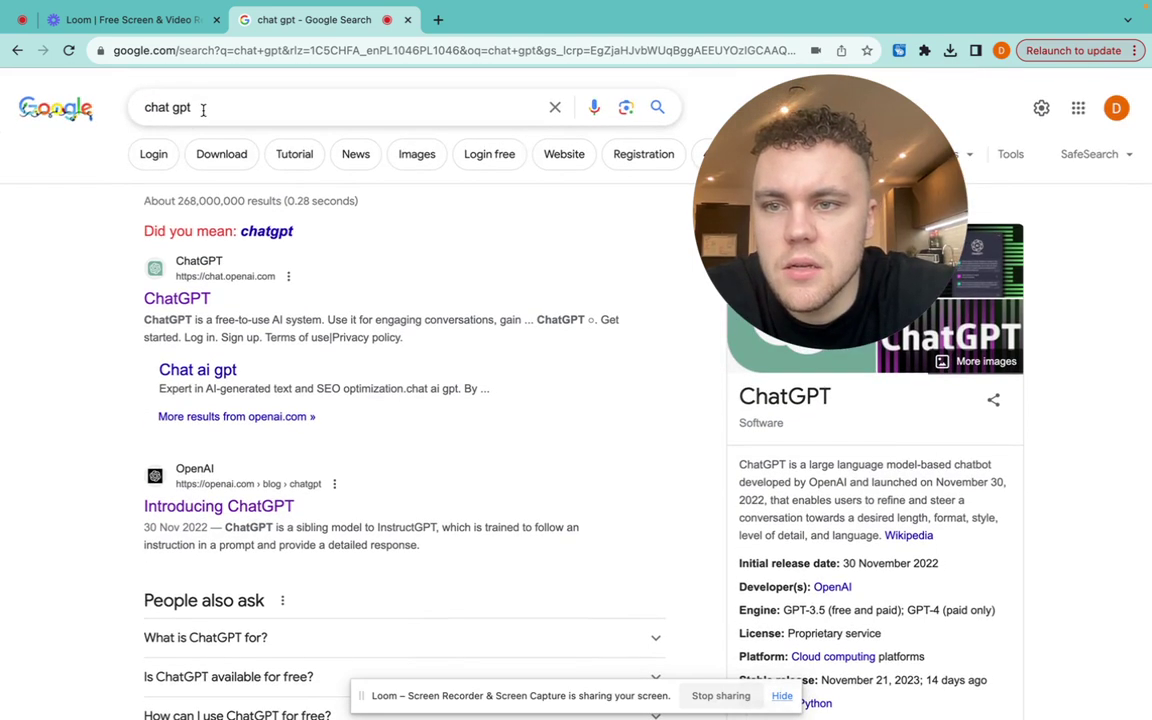
left_click(184, 507)
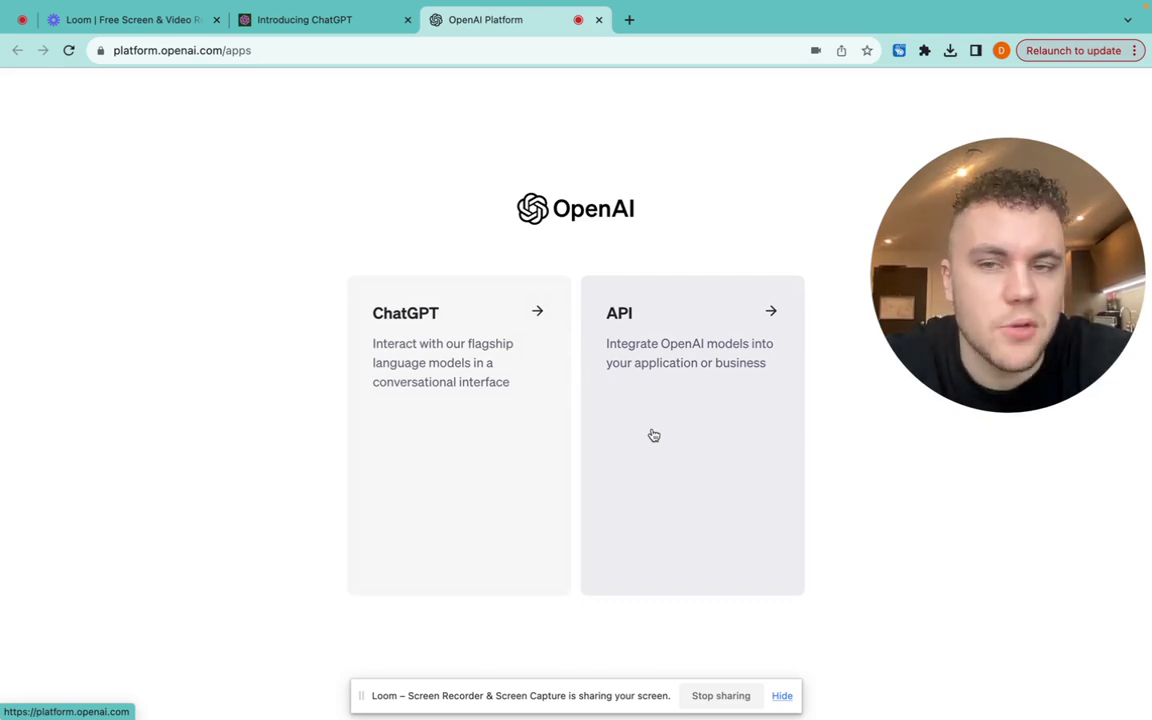
- Choose ChatGPT rather than the API on OpenAI's product selection page and open its login form
left_click_drag(437, 417, 476, 339)
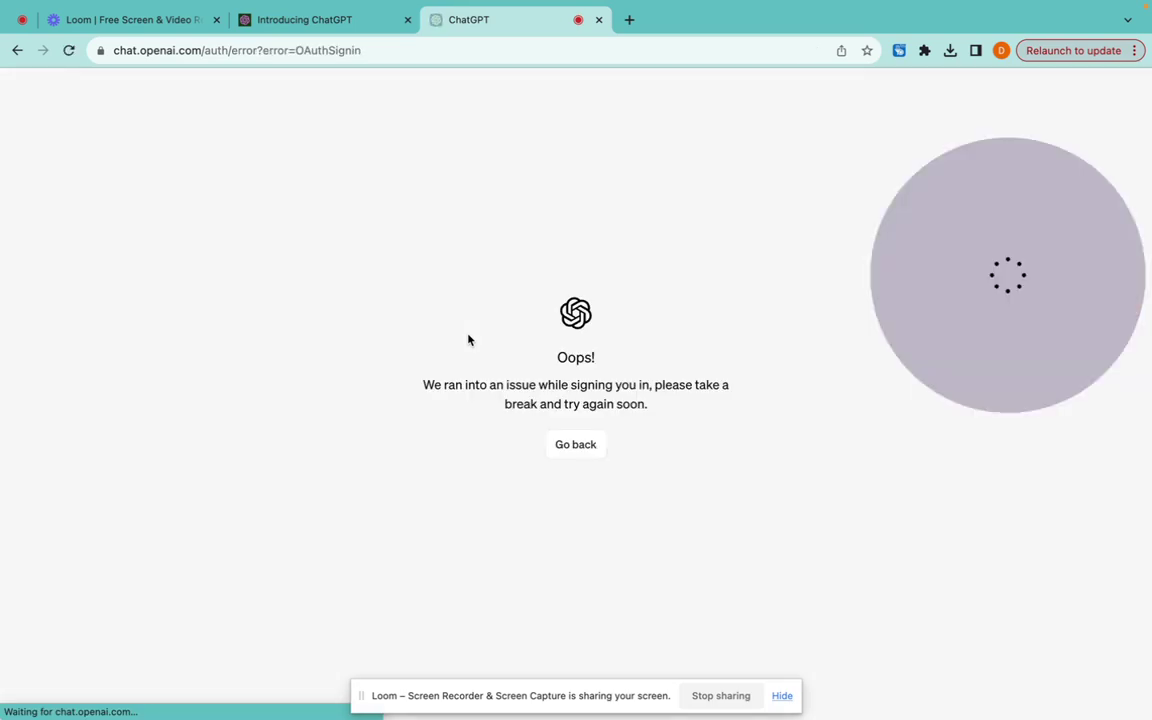
left_click(577, 446)
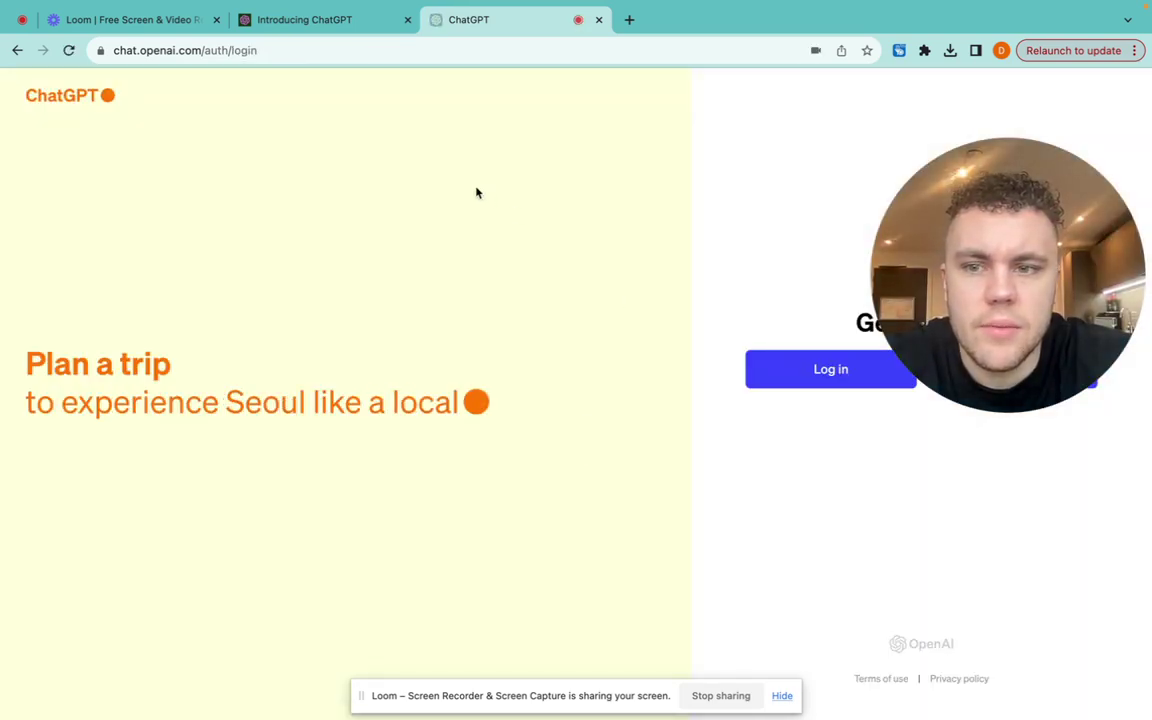
left_click_drag(1000, 289, 482, 285)
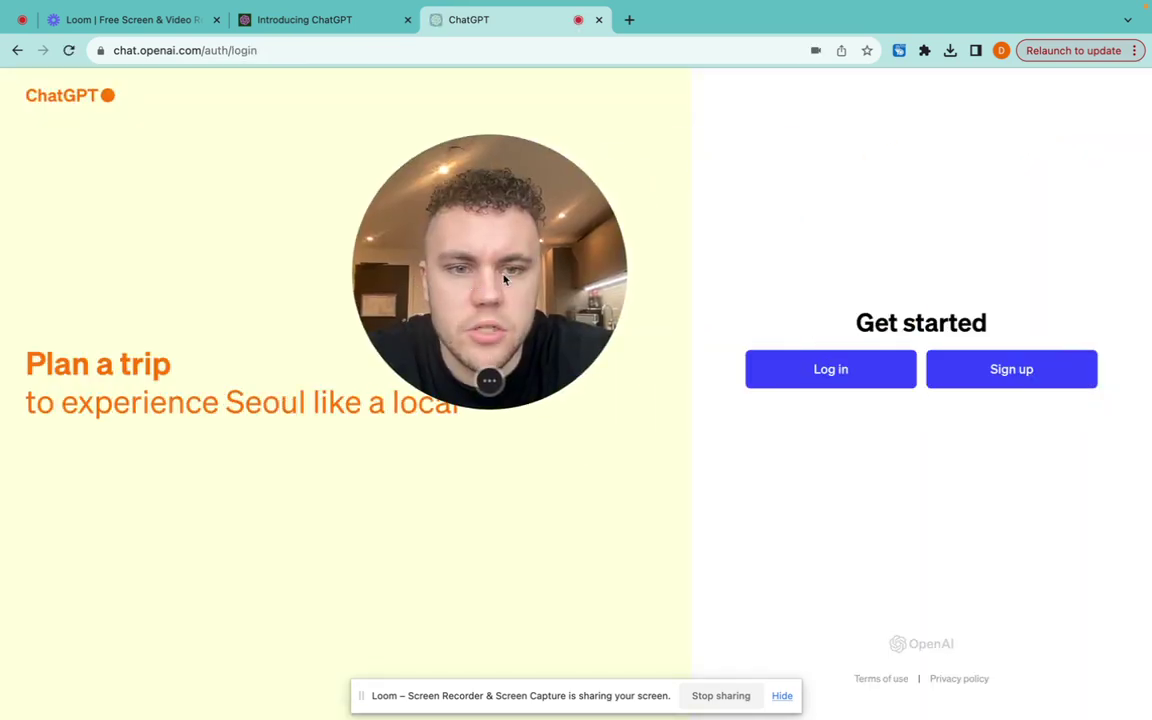
left_click(830, 369)
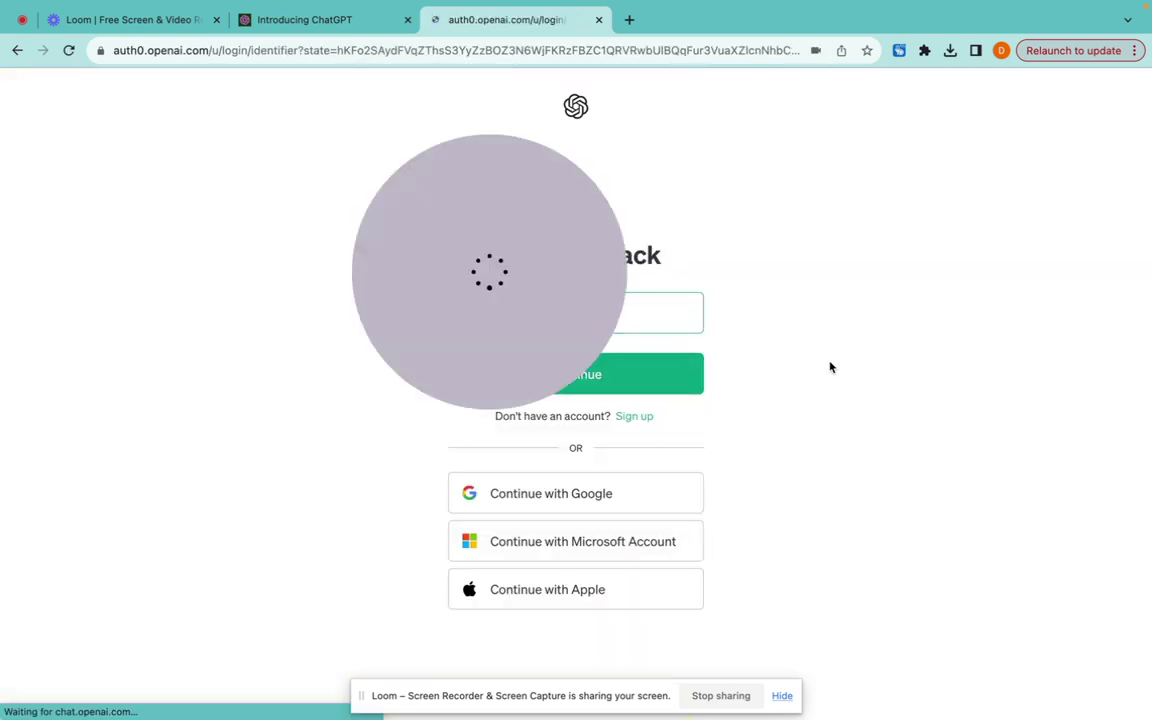
- Log in to ChatGPT with the account's email address and password
left_click_drag(541, 323, 950, 314)
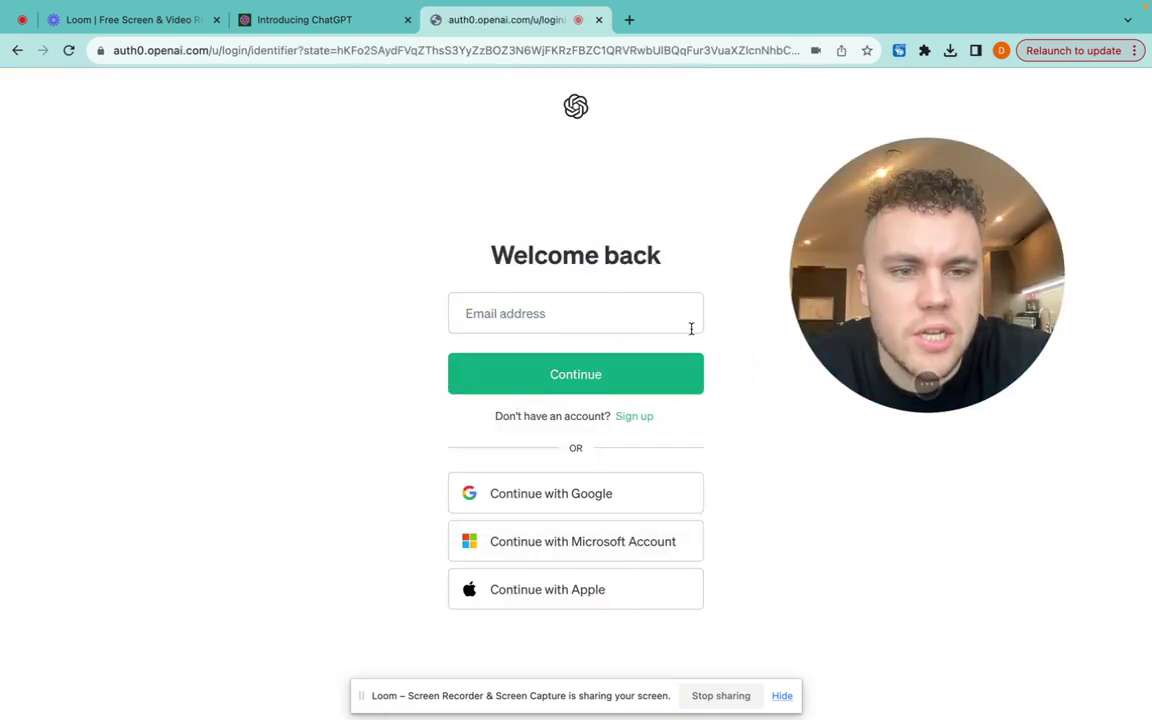
left_click(607, 306)
left_click(591, 357)
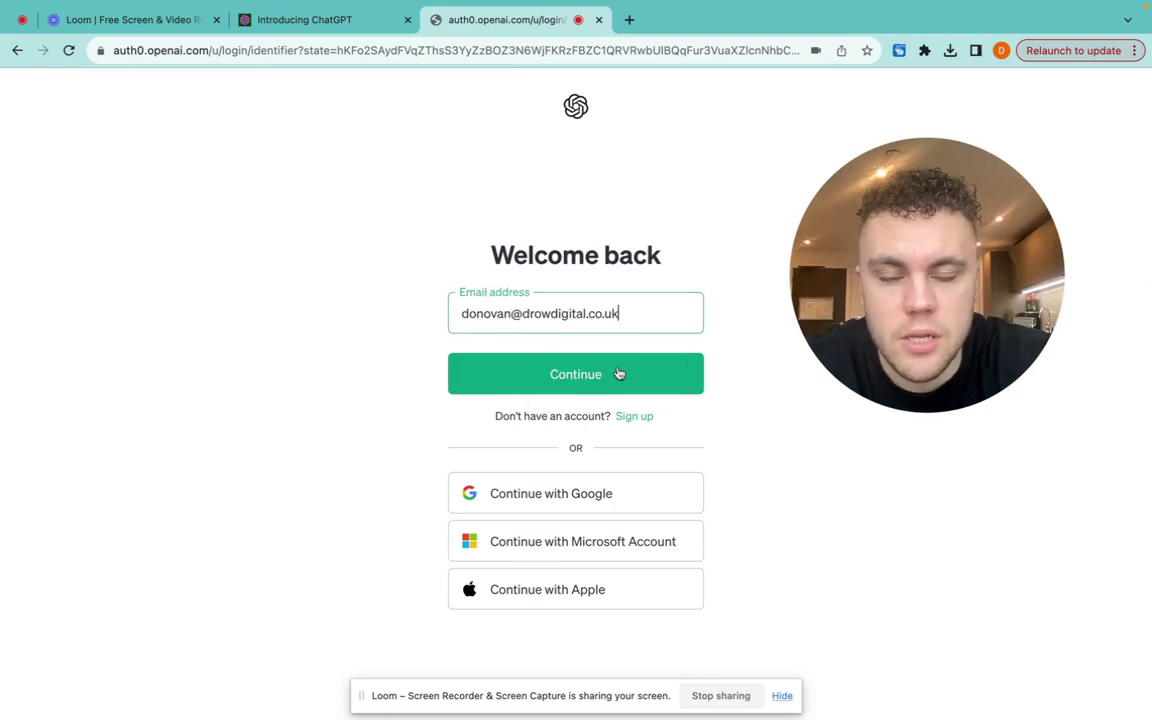
left_click(649, 378)
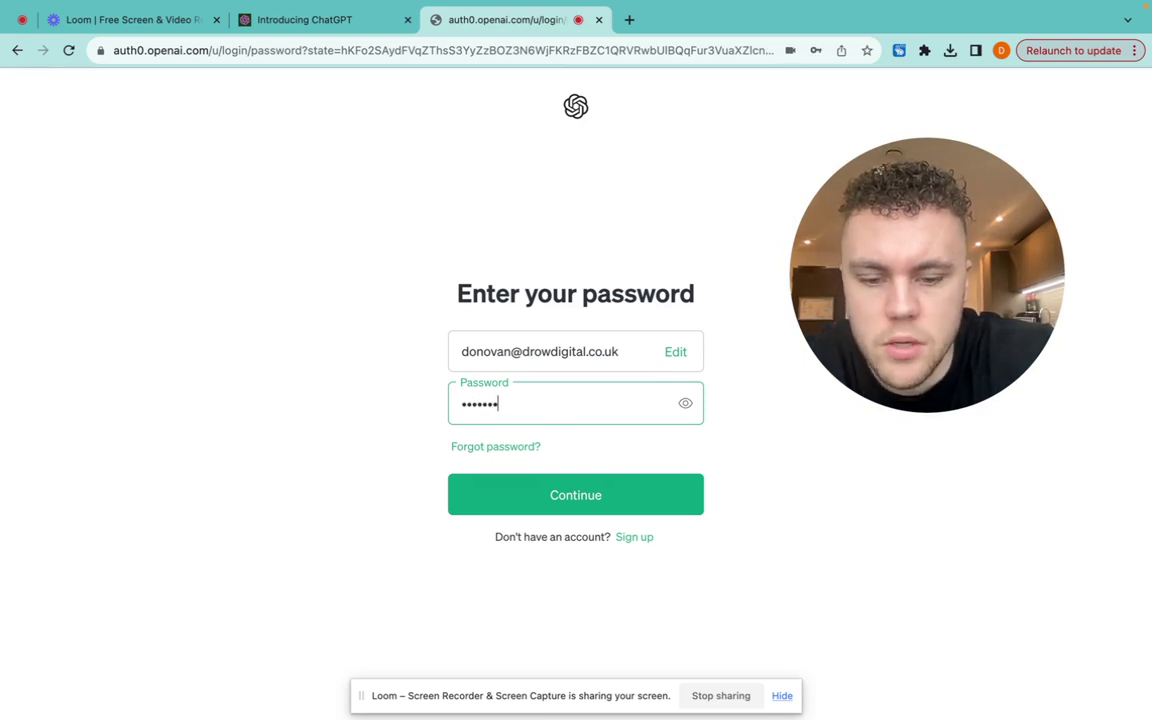
type("••")
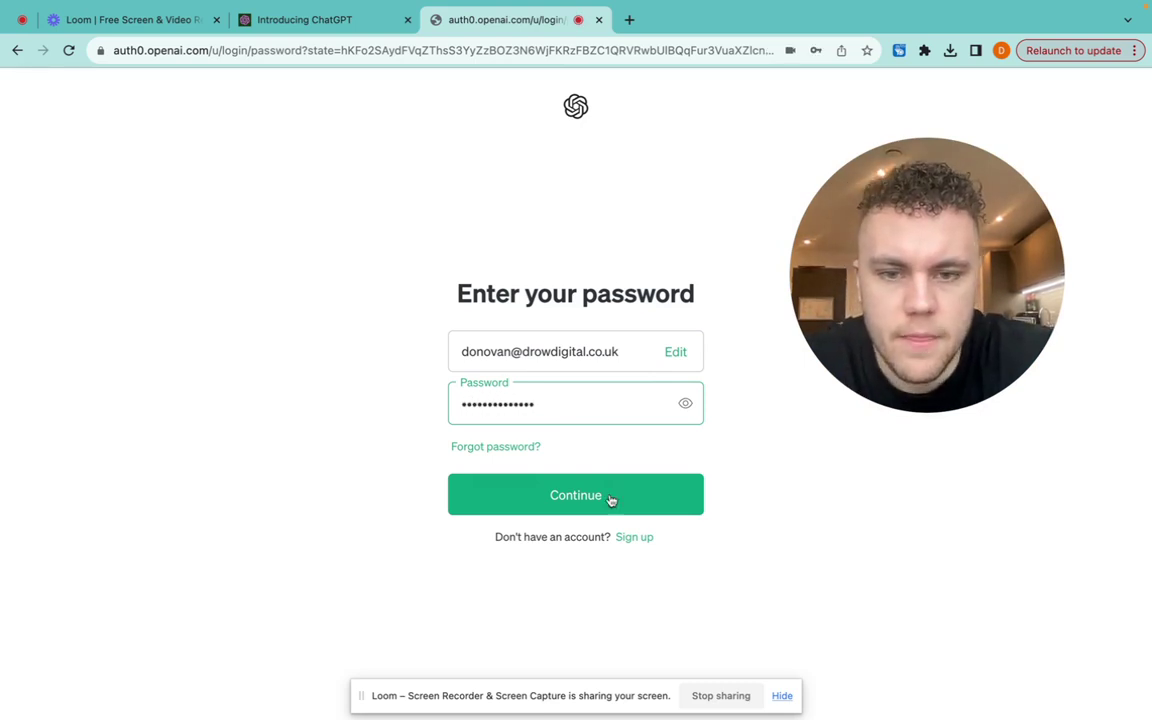
left_click(607, 512)
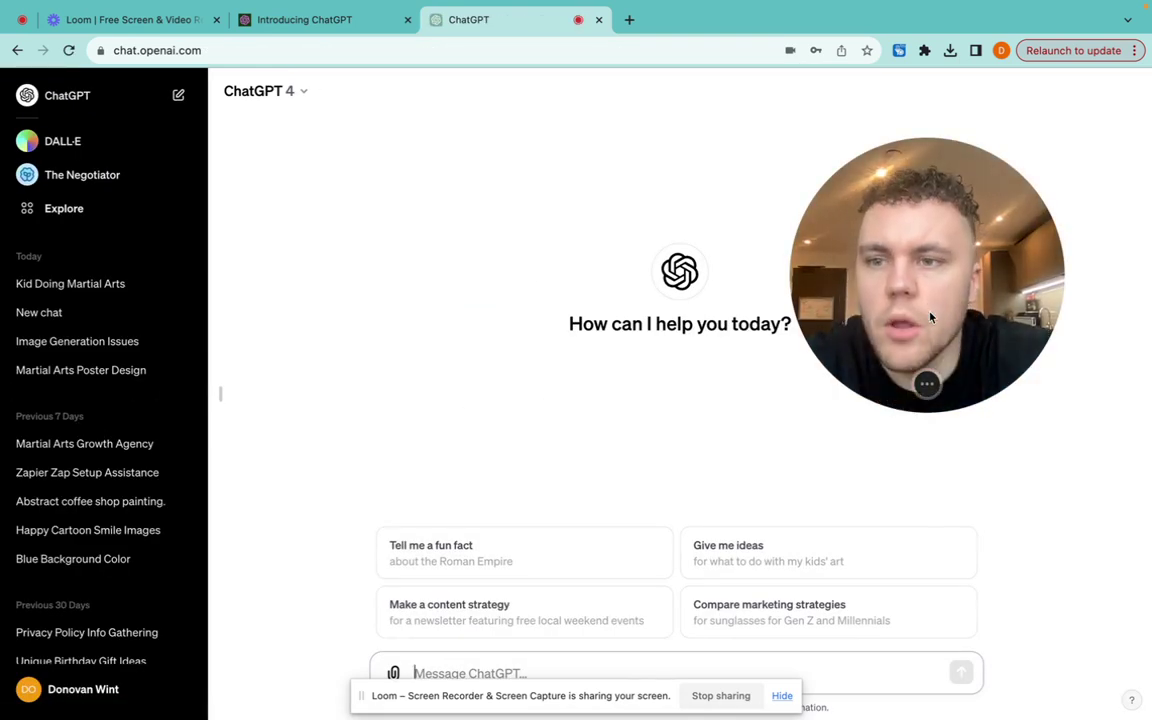
- Open the DALL·E GPT from the Explore page and hide the screen-sharing notice covering the message box
left_click(85, 217)
scroll(543, 357, "down", 2)
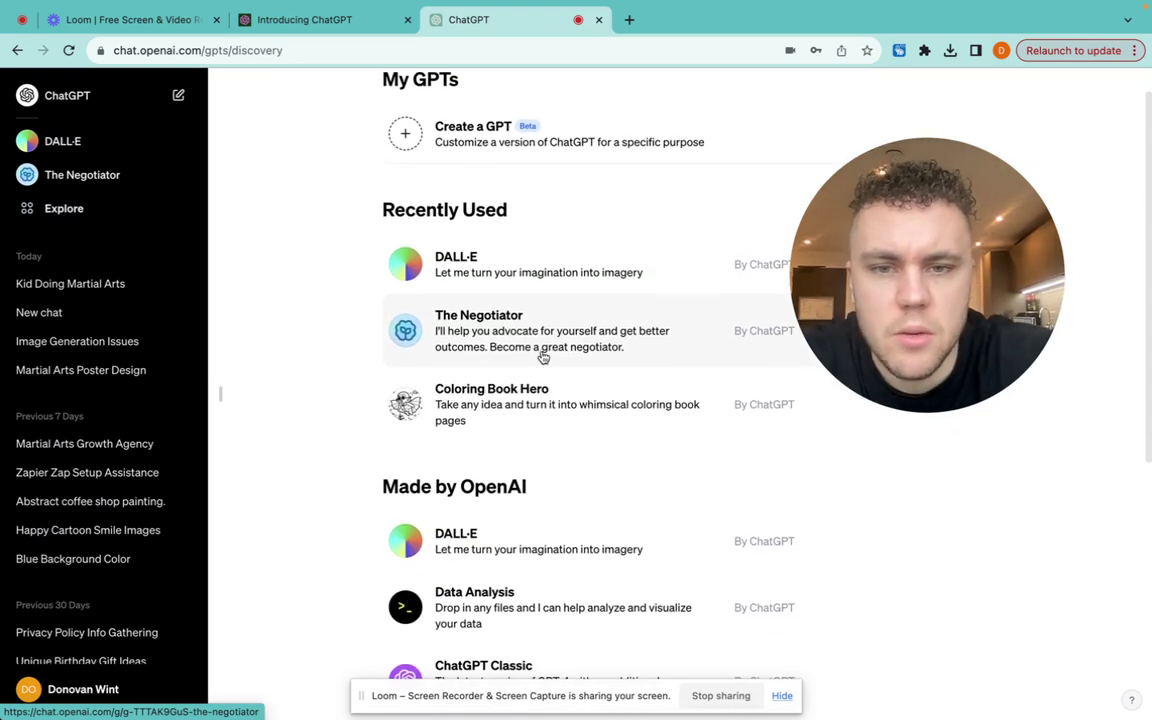
left_click_drag(927, 410, 1006, 391)
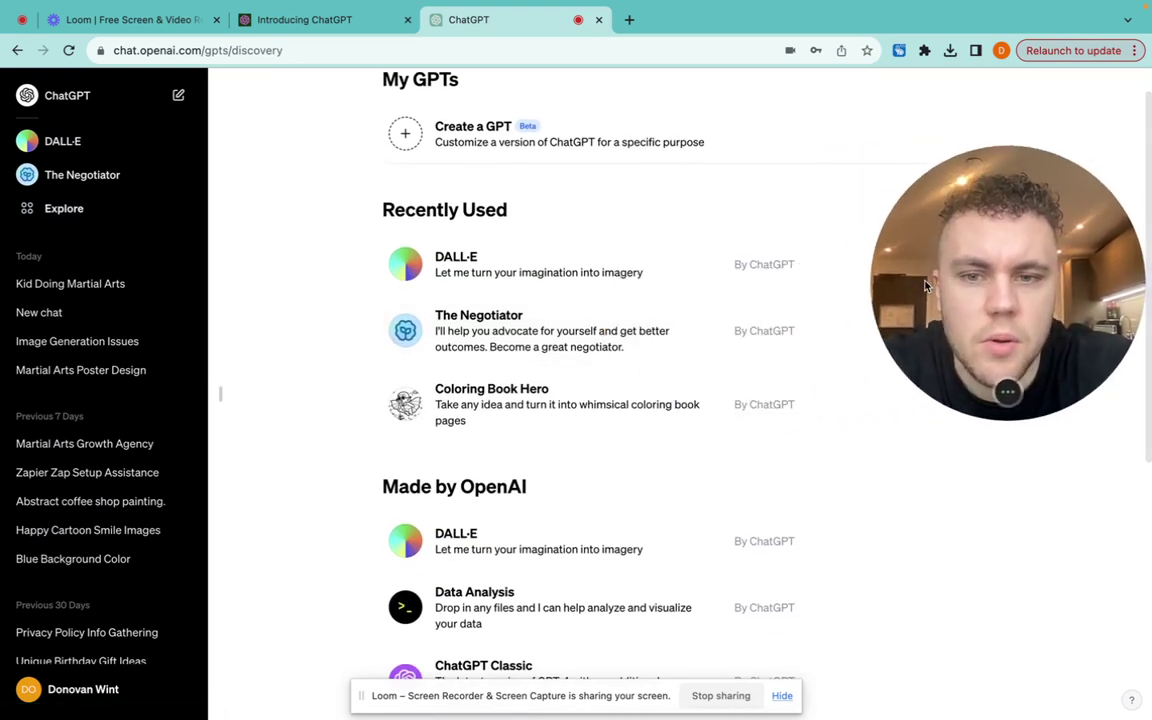
left_click(478, 265)
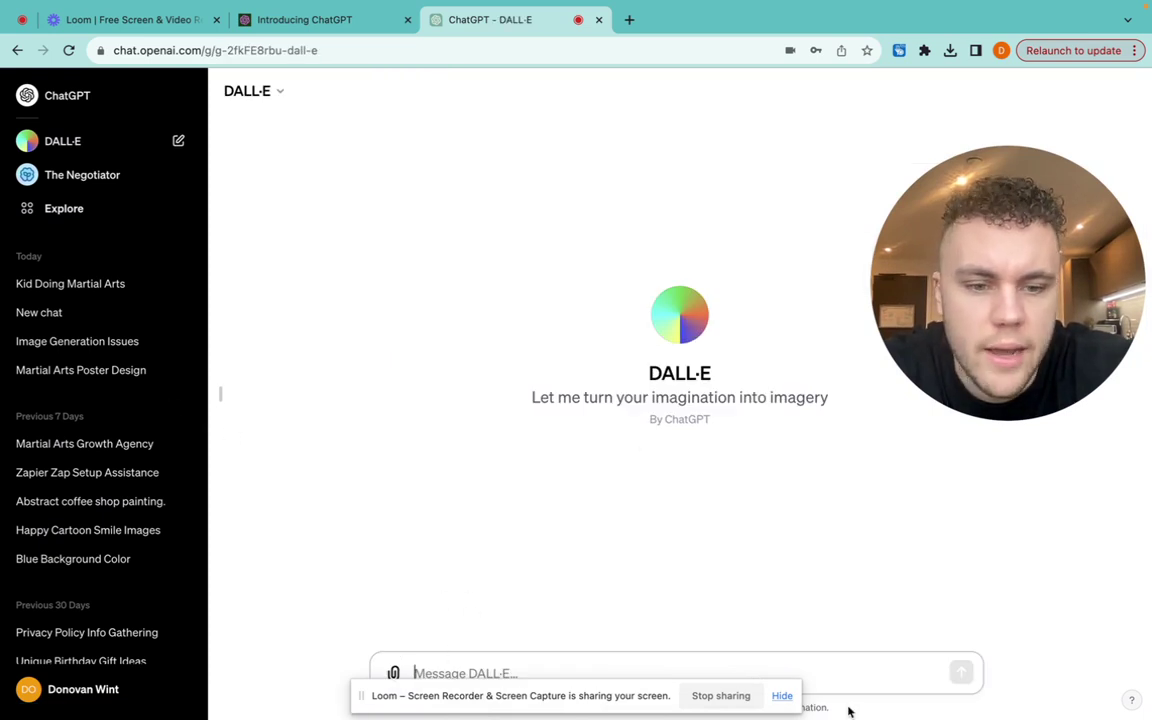
left_click(783, 698)
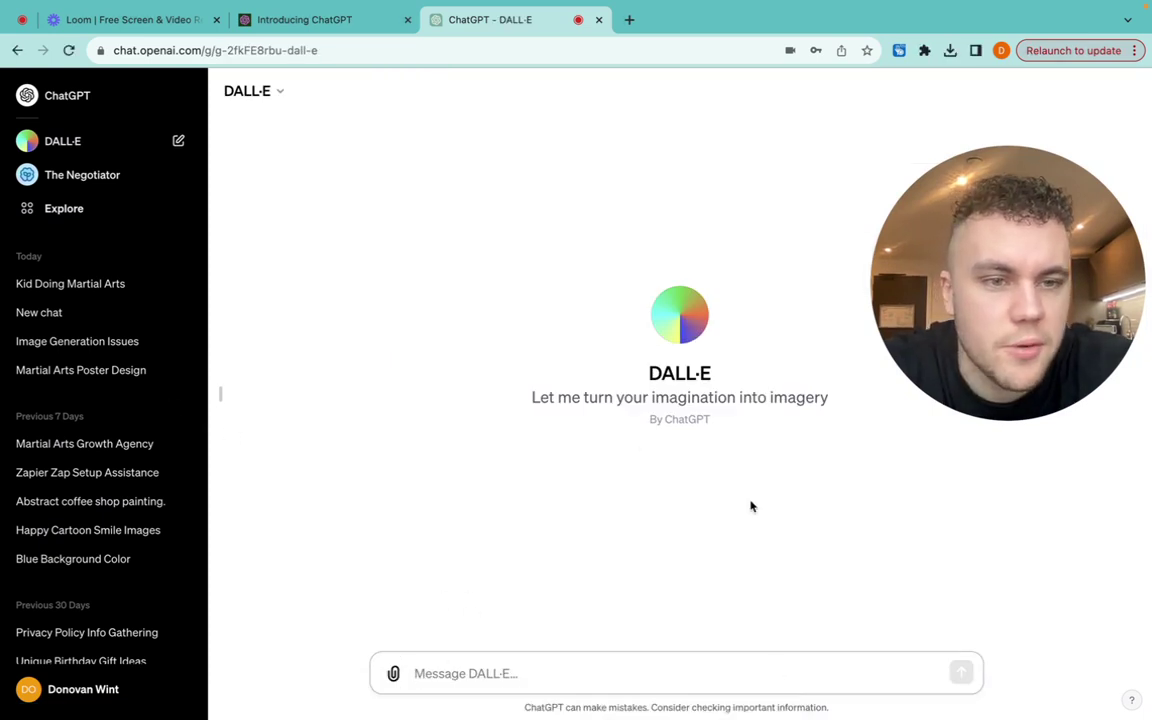
left_click_drag(1047, 317, 1047, 245)
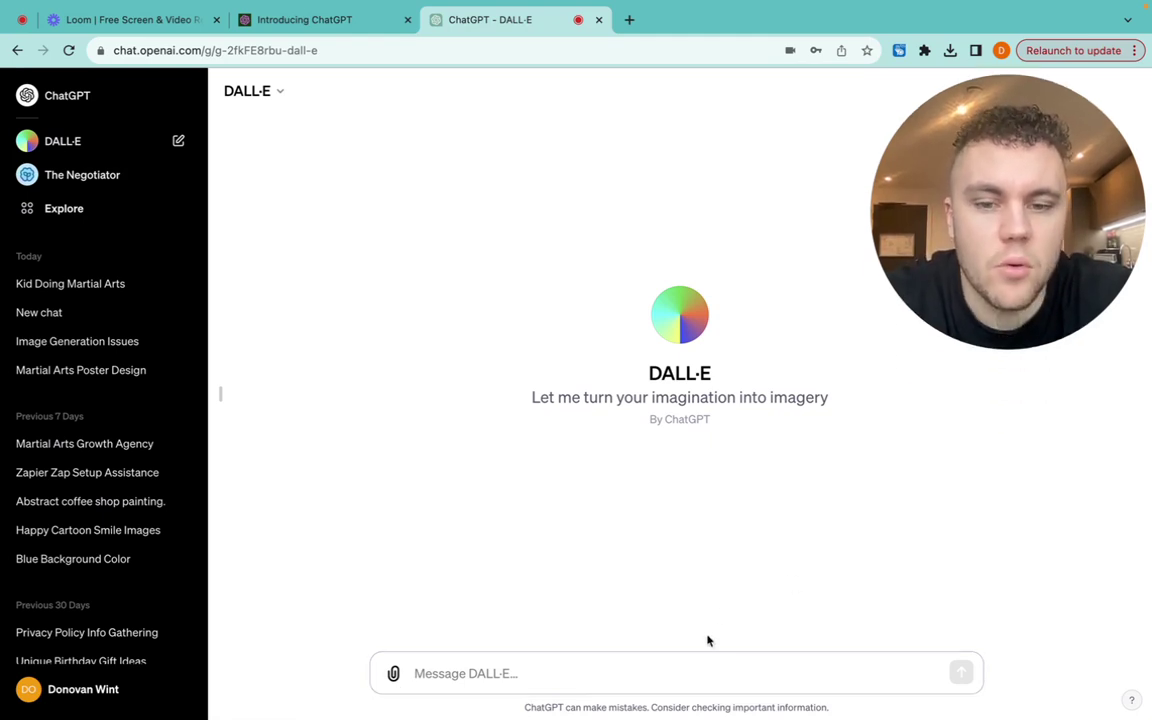
- Send DALL·E the image prompt "Cowboy on the moon drinking coffee with a penguin"
left_click(681, 674)
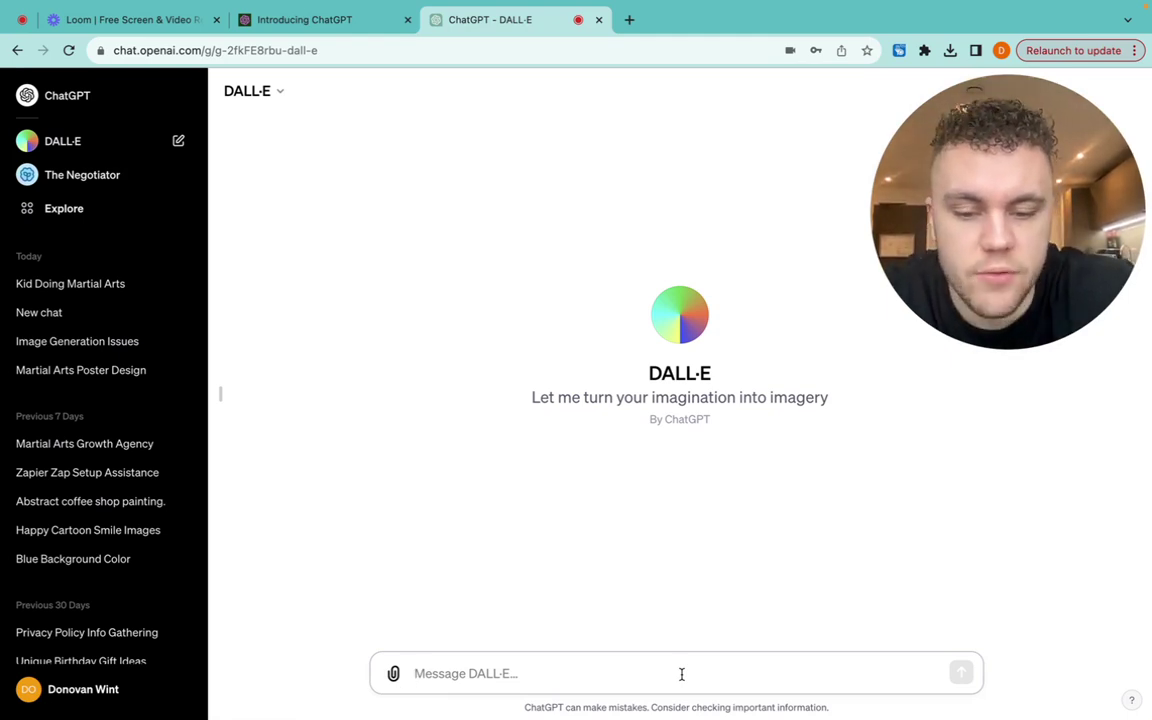
type("Cowboy on")
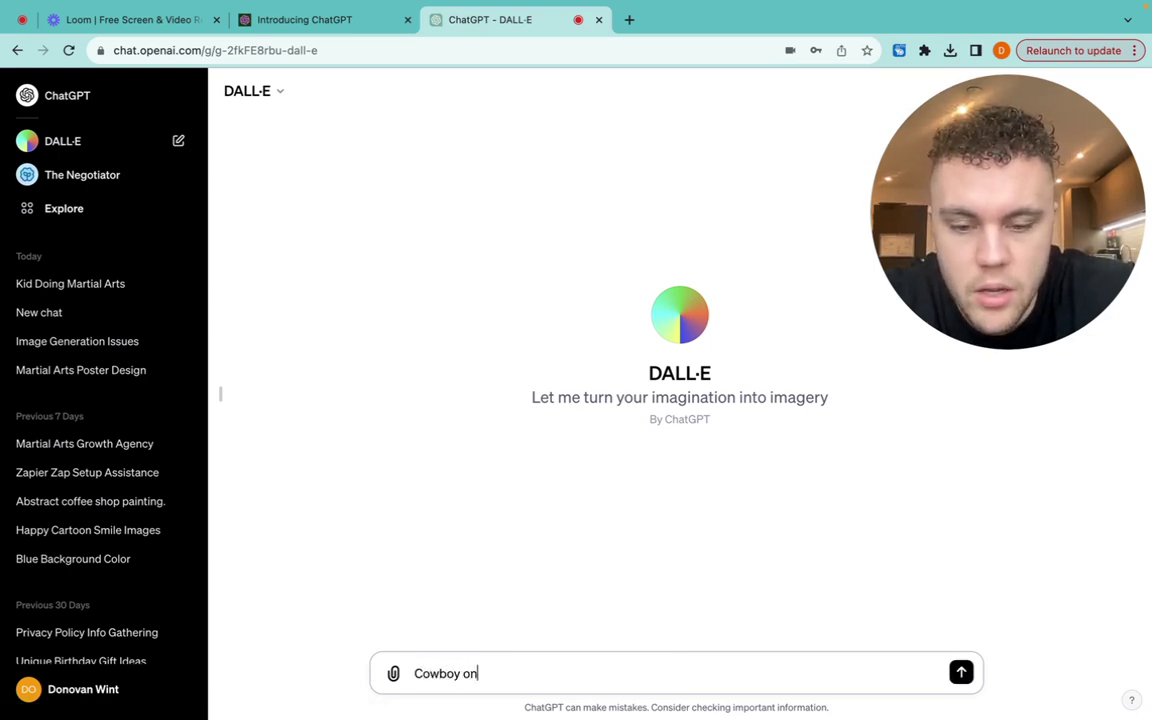
type(" the moon d")
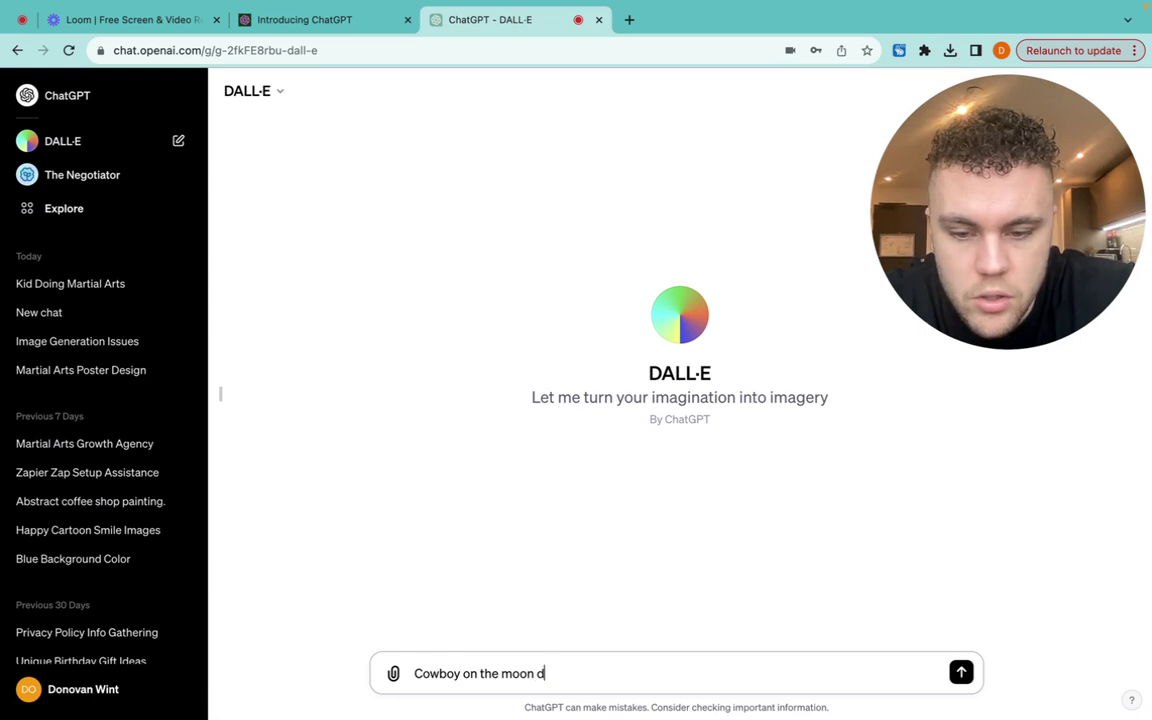
type("rinking coffee with a")
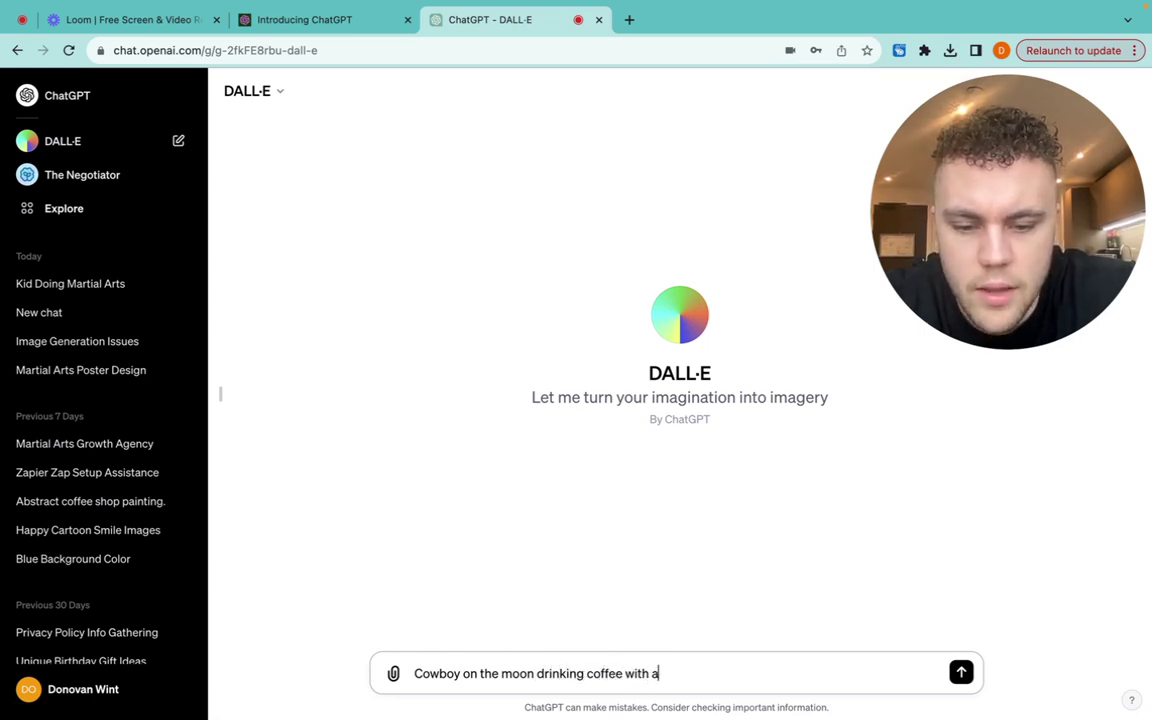
type(" penguin")
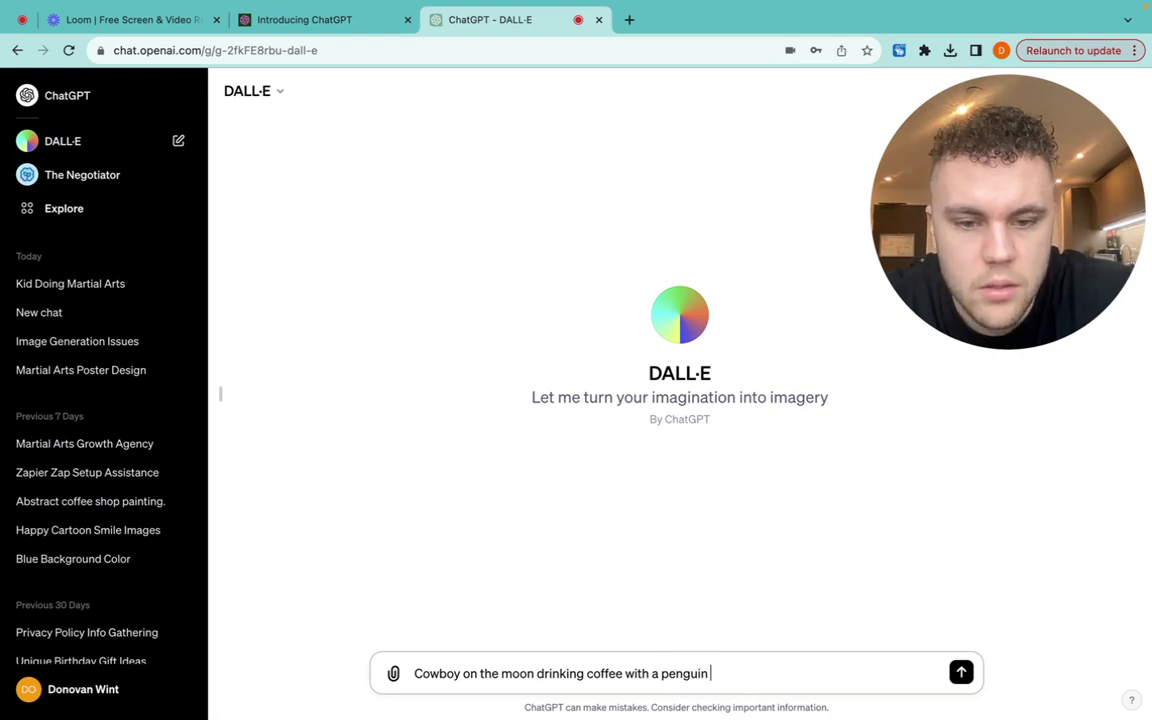
key("Return")
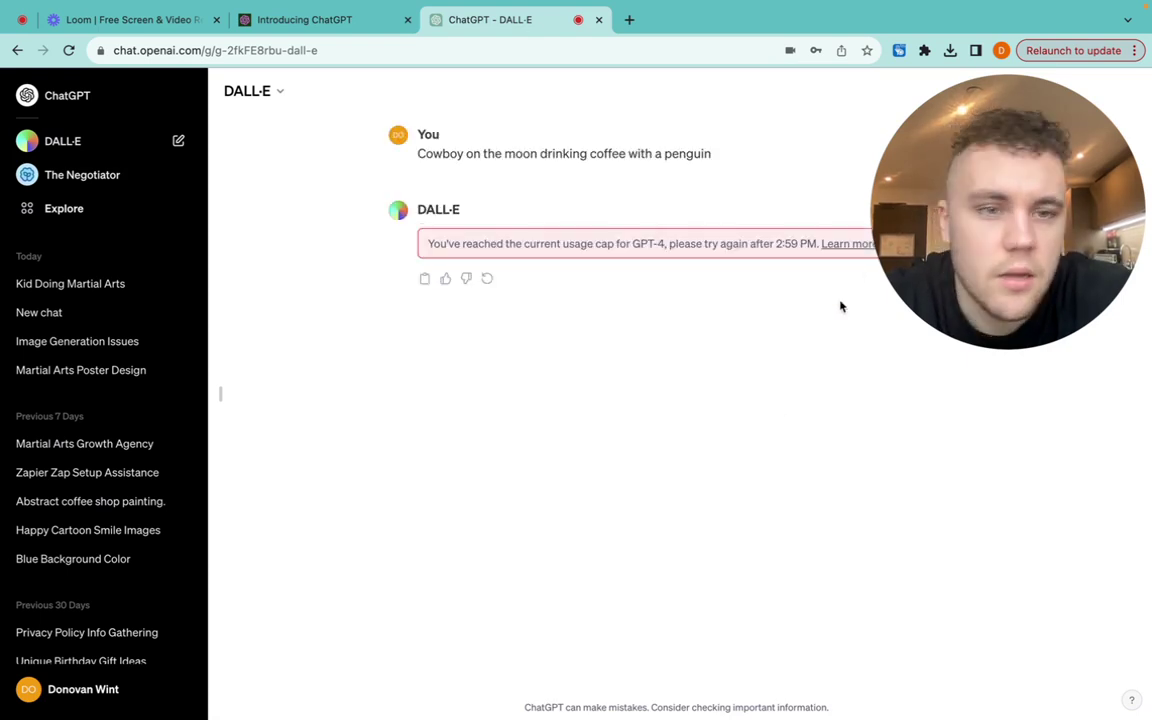
left_click_drag(910, 300, 858, 449)
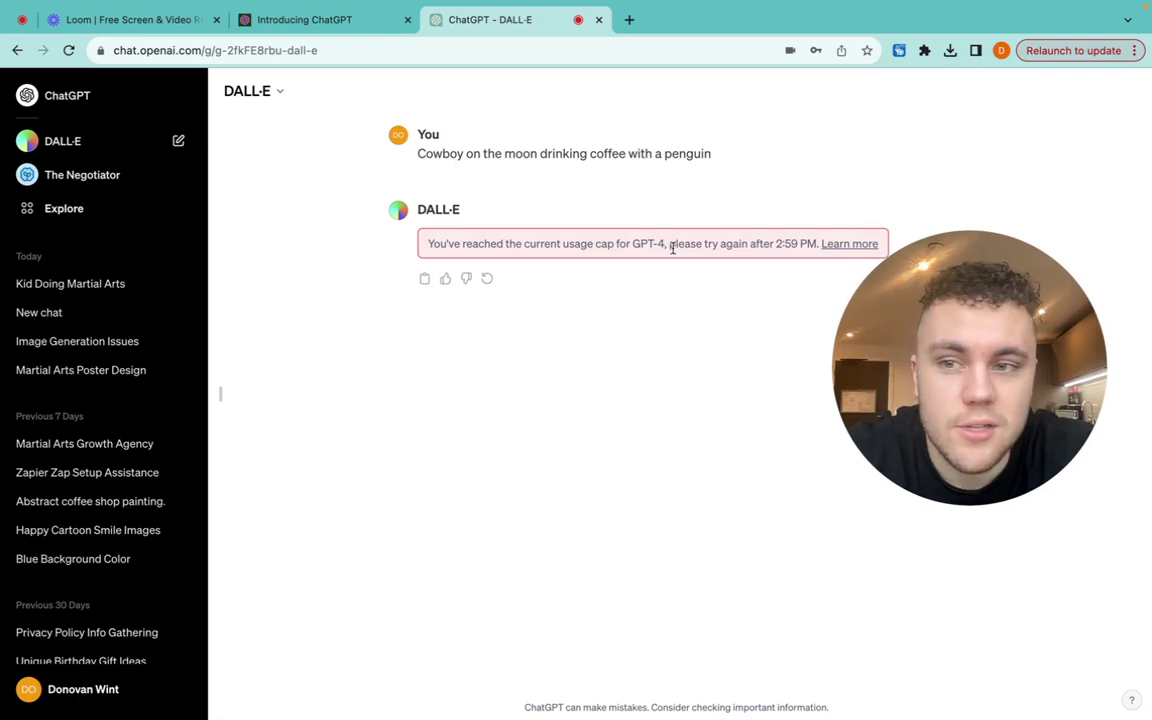
- Open the "Kid Doing Martial Arts" conversation and examine its opening prompt, the generated images and the UK-based school follow-up prompt
left_click(66, 289)
left_click_drag(840, 385, 4, 430)
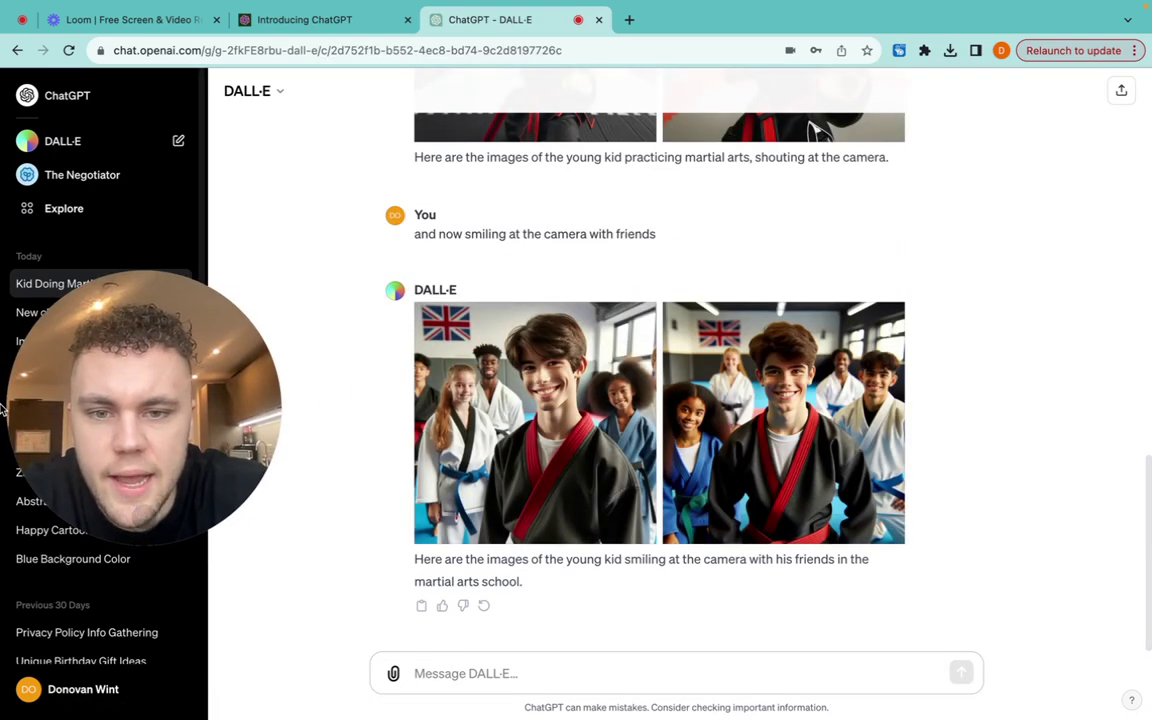
scroll(427, 355, "up", 15)
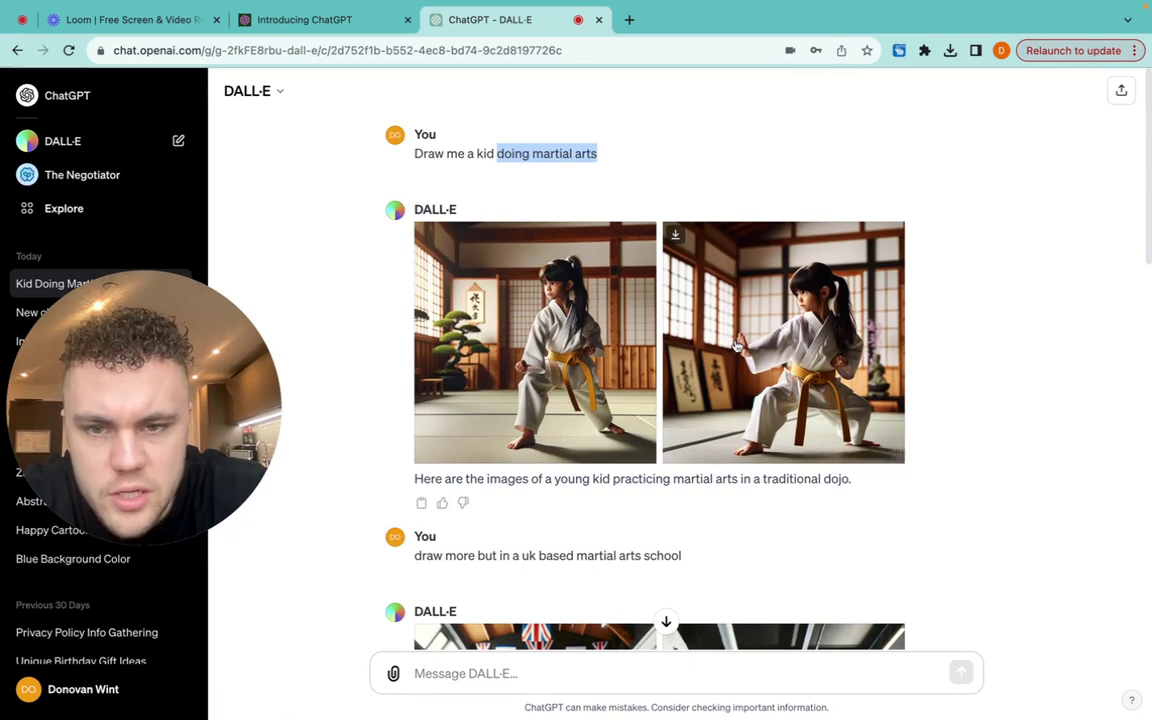
scroll(506, 311, "up", 5)
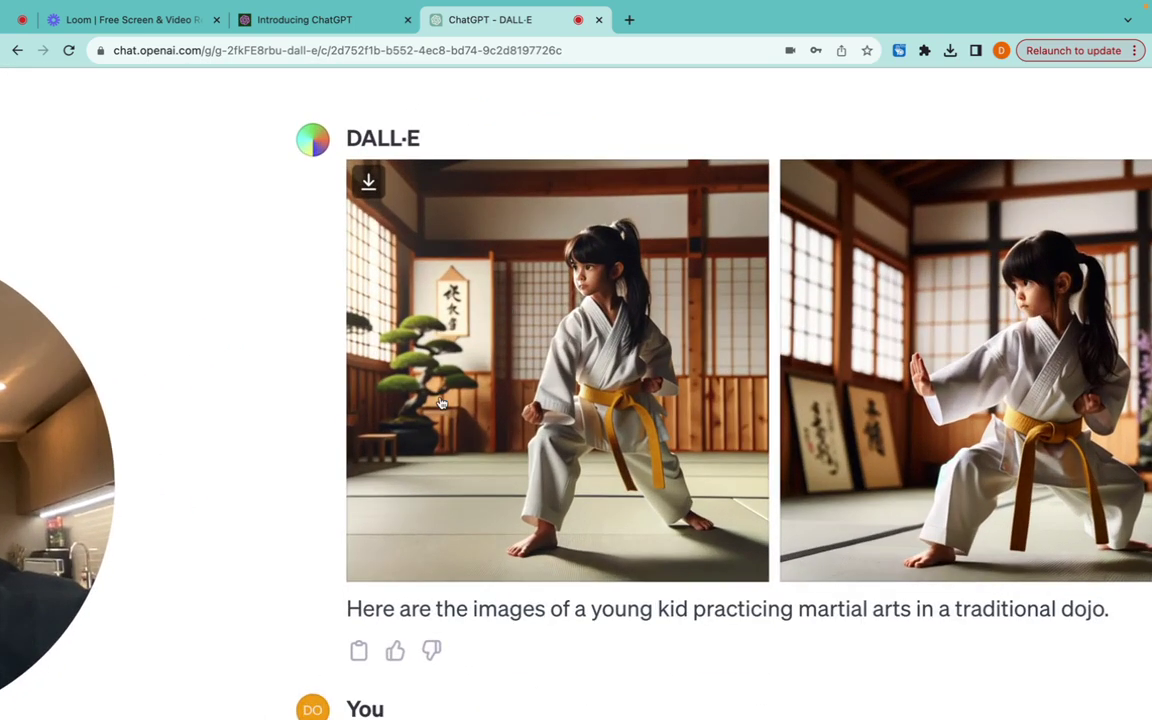
scroll(441, 403, "down", 5)
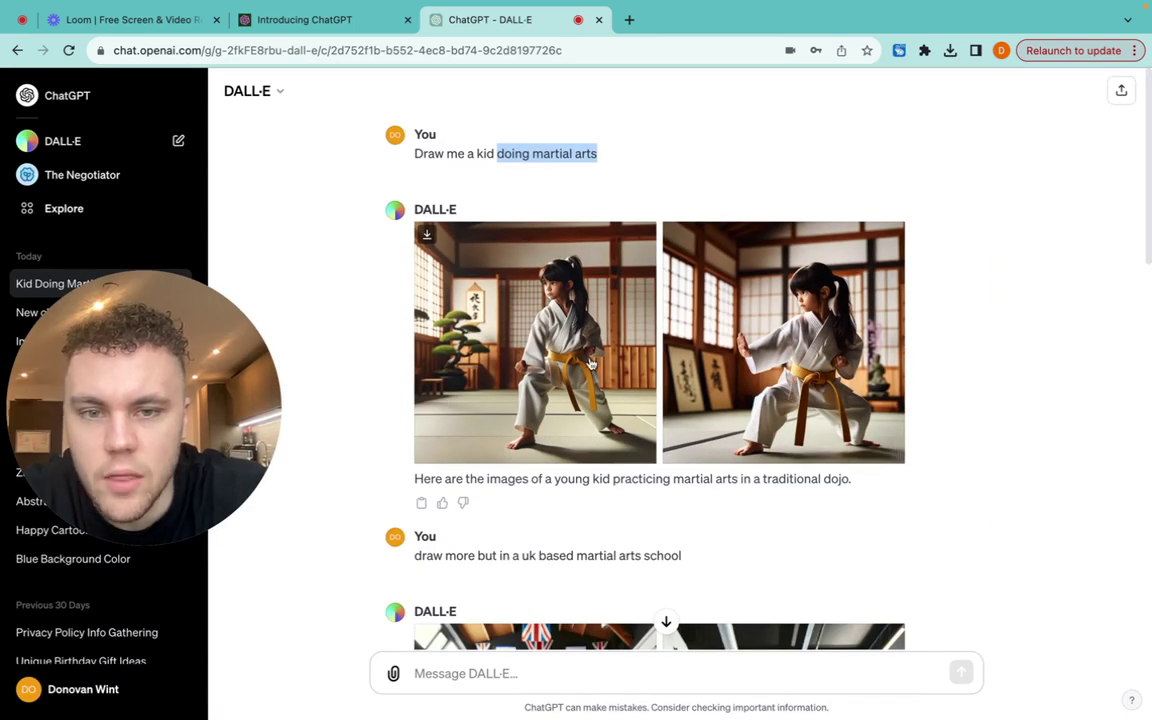
left_click_drag(190, 398, 246, 292)
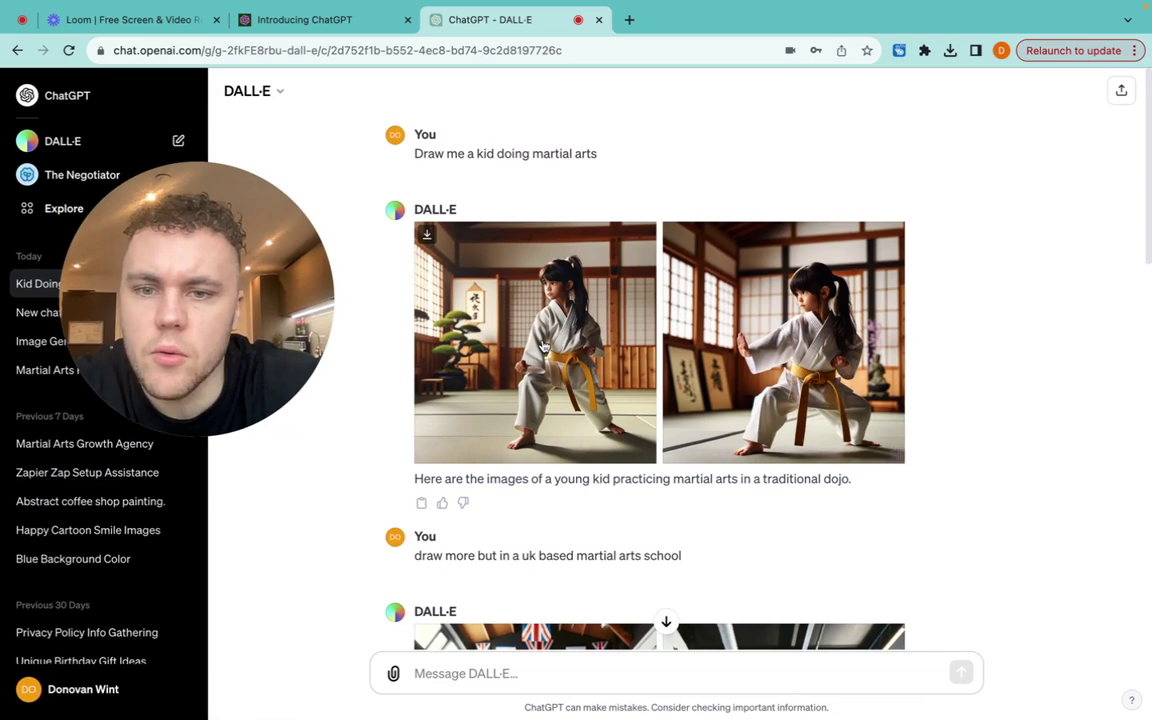
scroll(729, 533, "down", 1)
left_click_drag(681, 531, 448, 522)
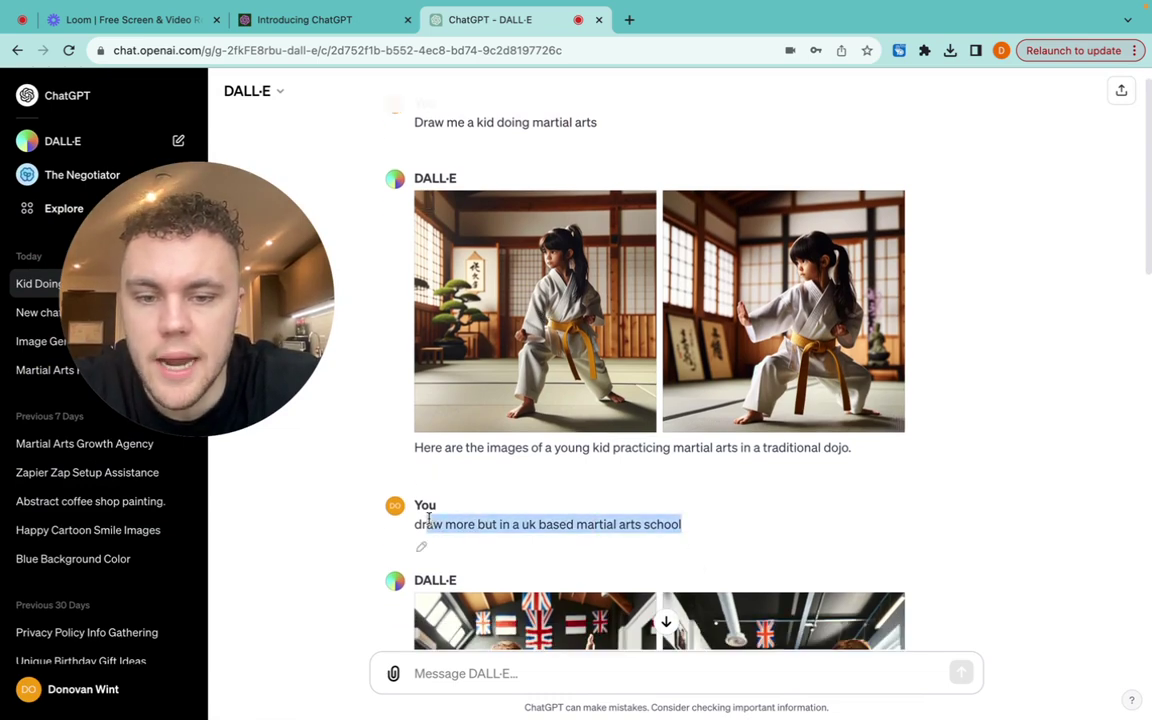
- Examine the UK-based school images and the follow-up prompts "Have him shouting at the camera" and "and now smiling at the camera with friends" with their images
scroll(603, 445, "down", 3)
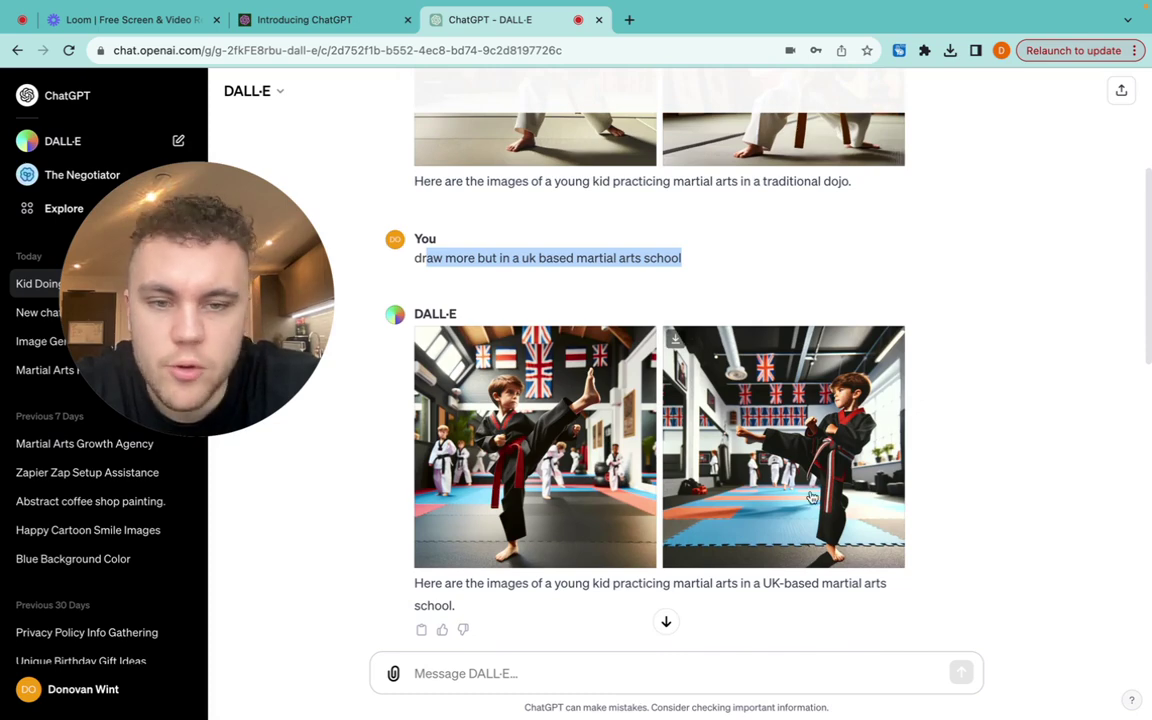
scroll(807, 496, "down", 3)
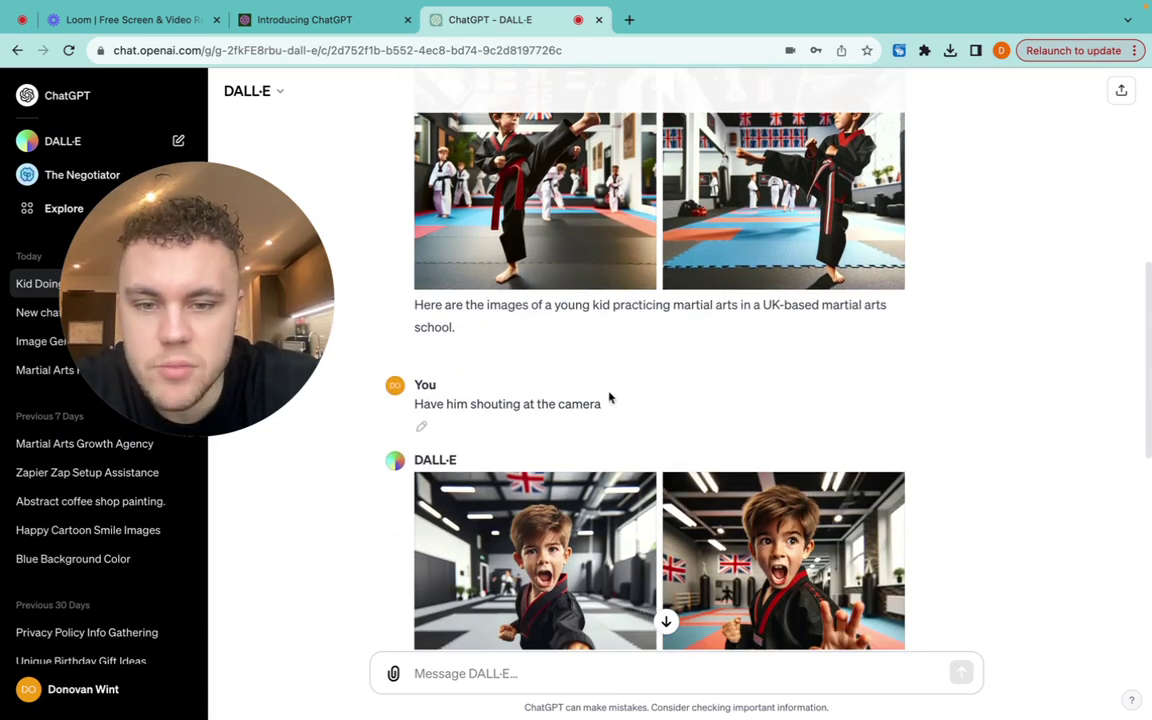
scroll(465, 457, "down", 1)
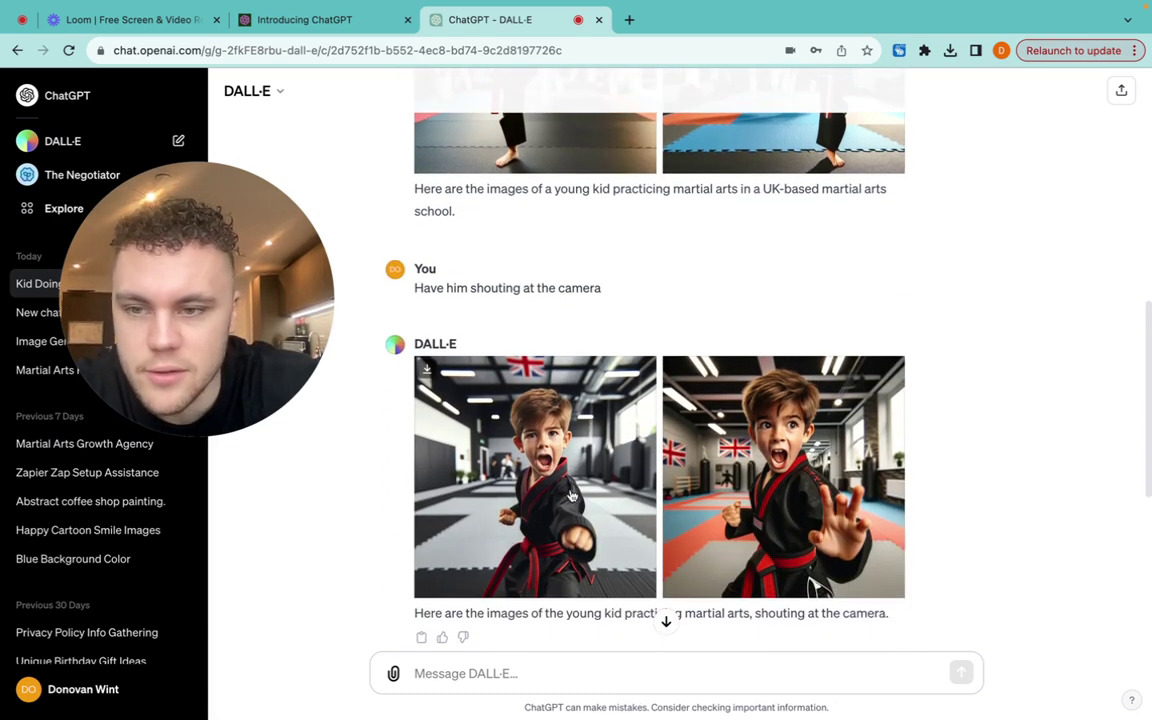
scroll(755, 448, "down", 3)
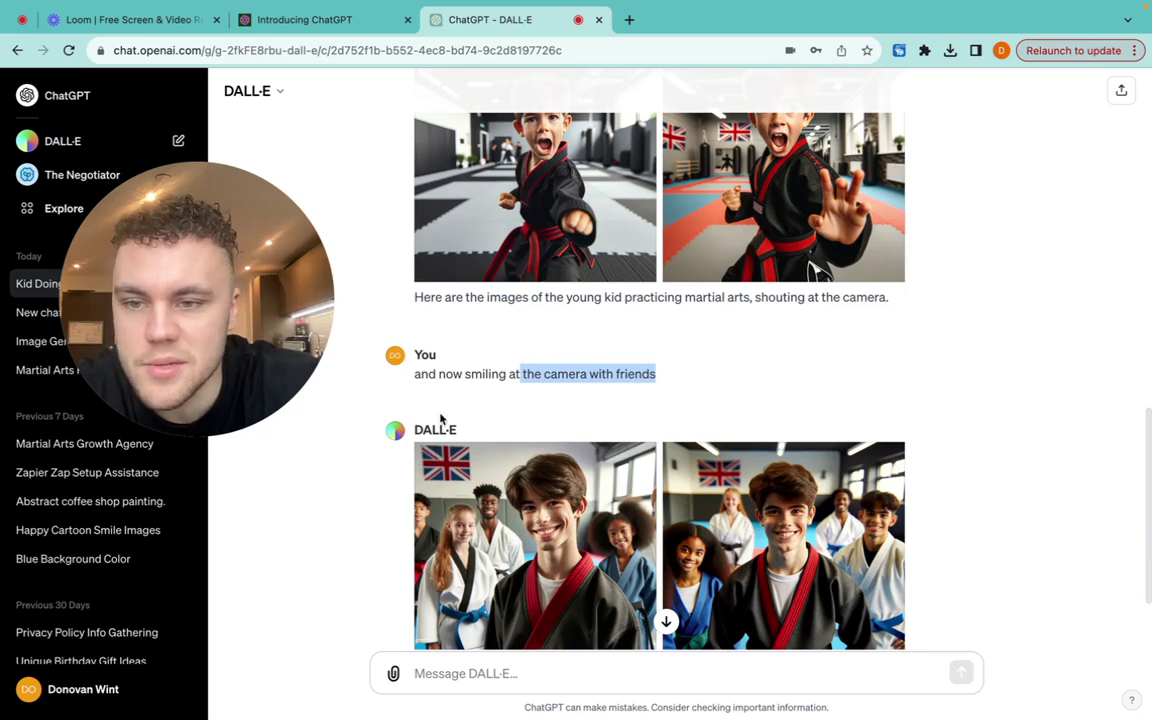
scroll(440, 419, "down", 1)
left_click_drag(532, 584, 514, 551)
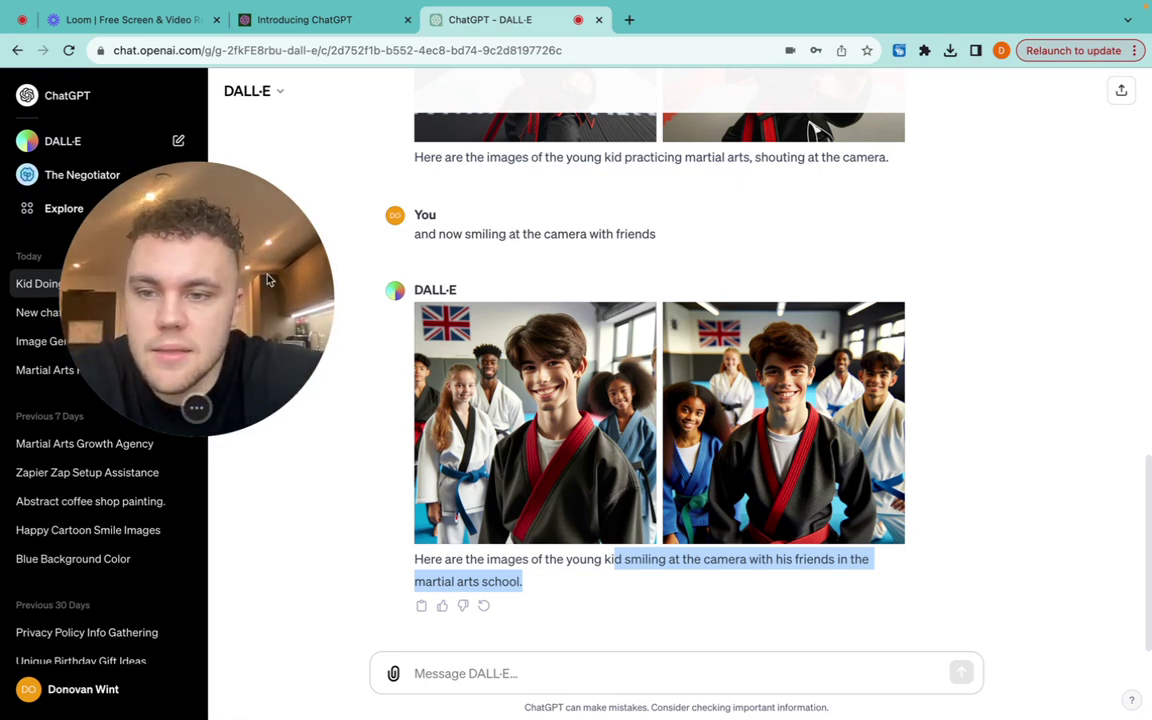
- Review the martial arts conversation again from its first prompt through the last images, comparing how each follow-up prompt refines them
left_click_drag(267, 280, 636, 280)
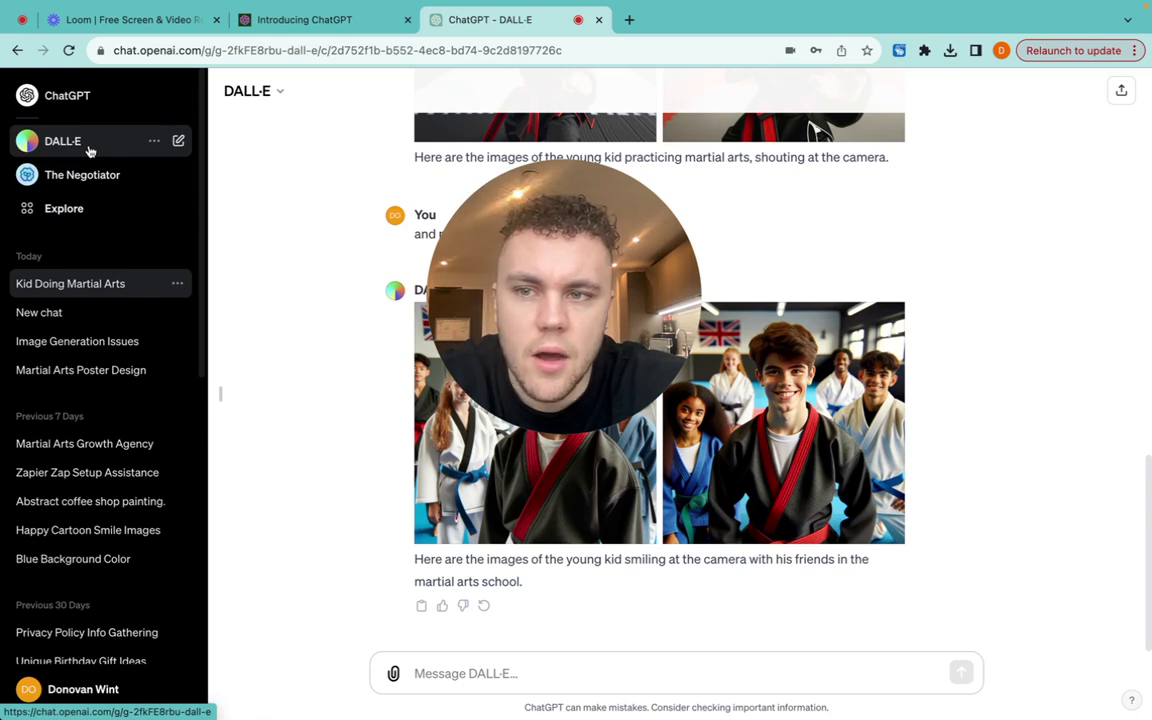
left_click_drag(563, 300, 270, 370)
scroll(524, 373, "up", 10)
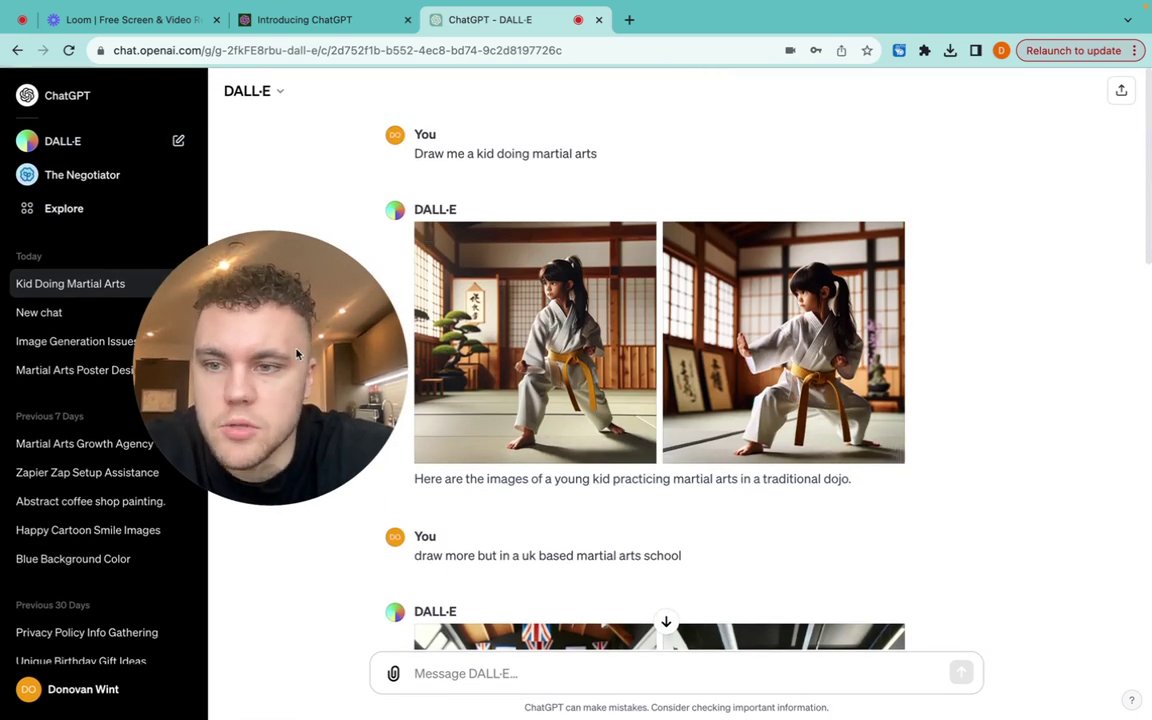
left_click_drag(266, 312, 256, 247)
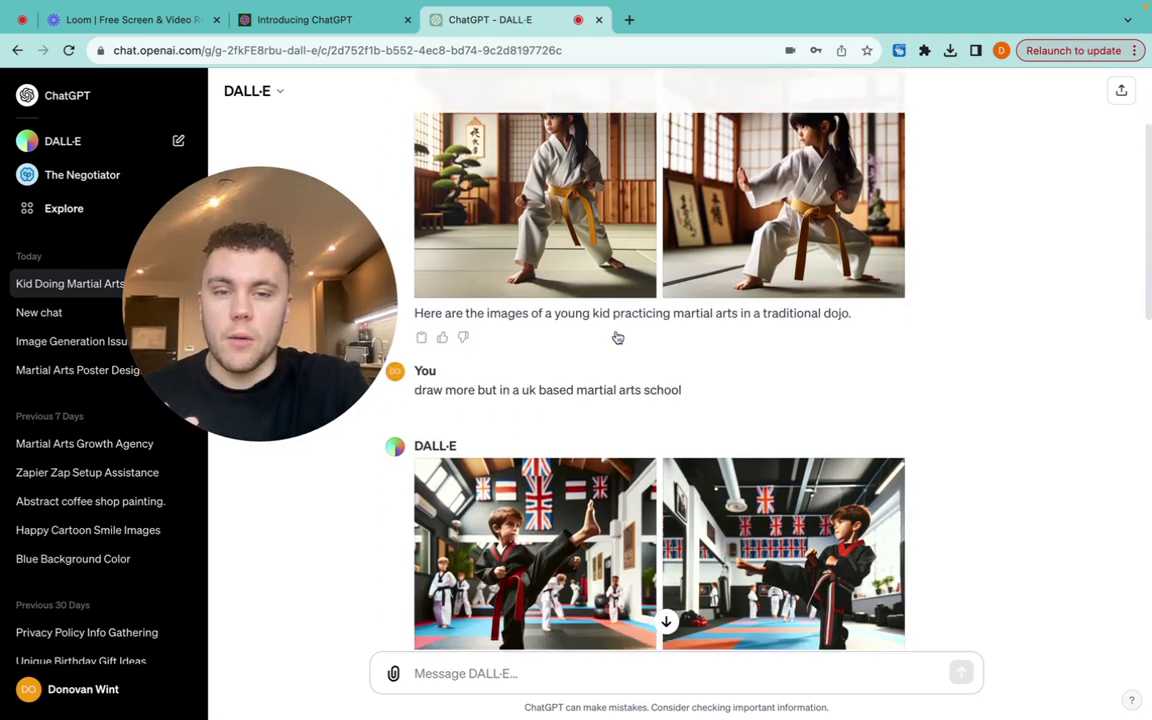
scroll(618, 338, "down", 3)
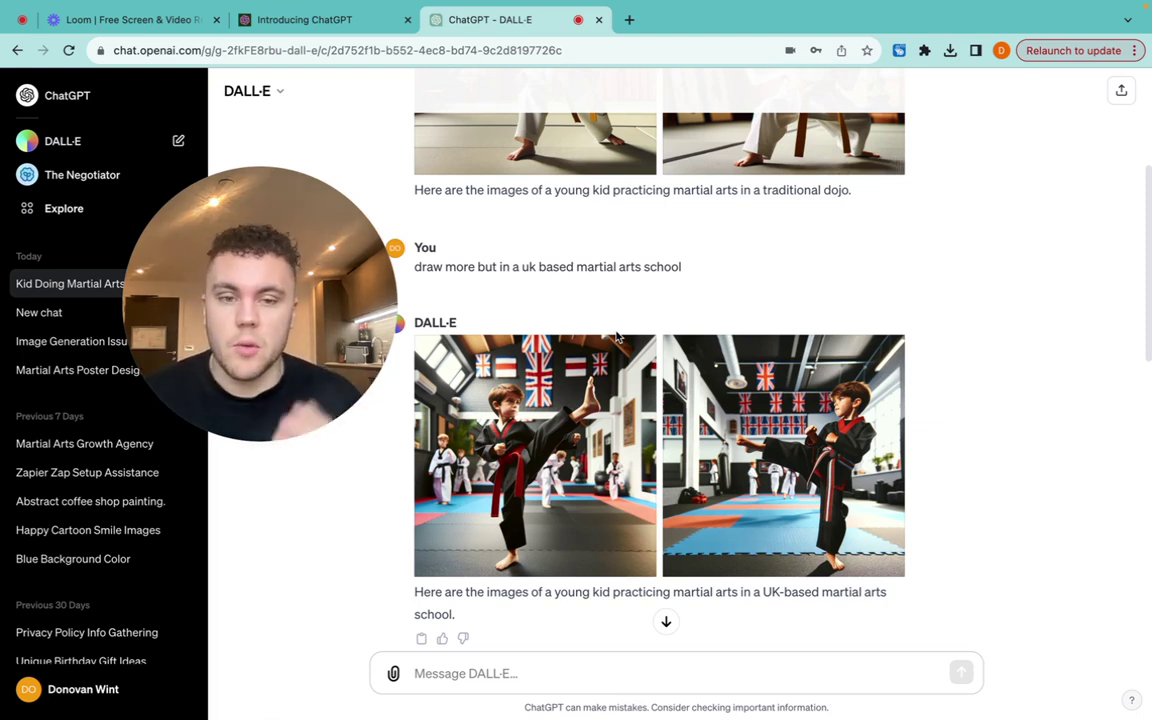
scroll(1095, 332, "down", 4)
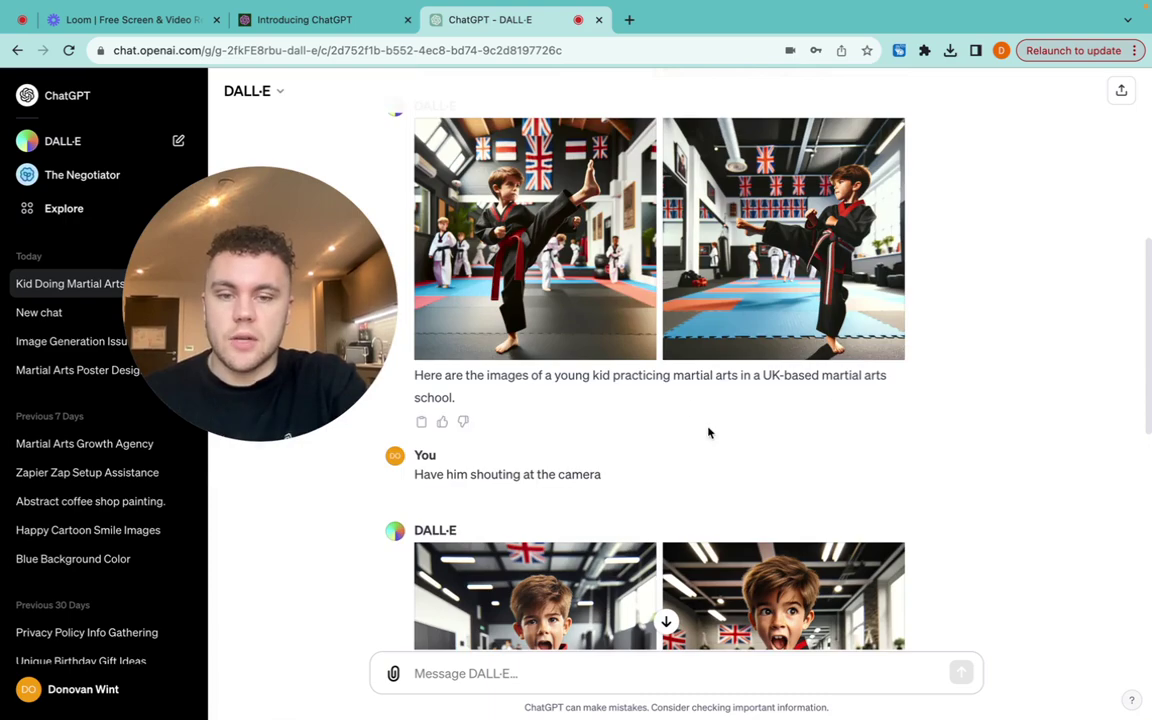
scroll(679, 460, "down", 3)
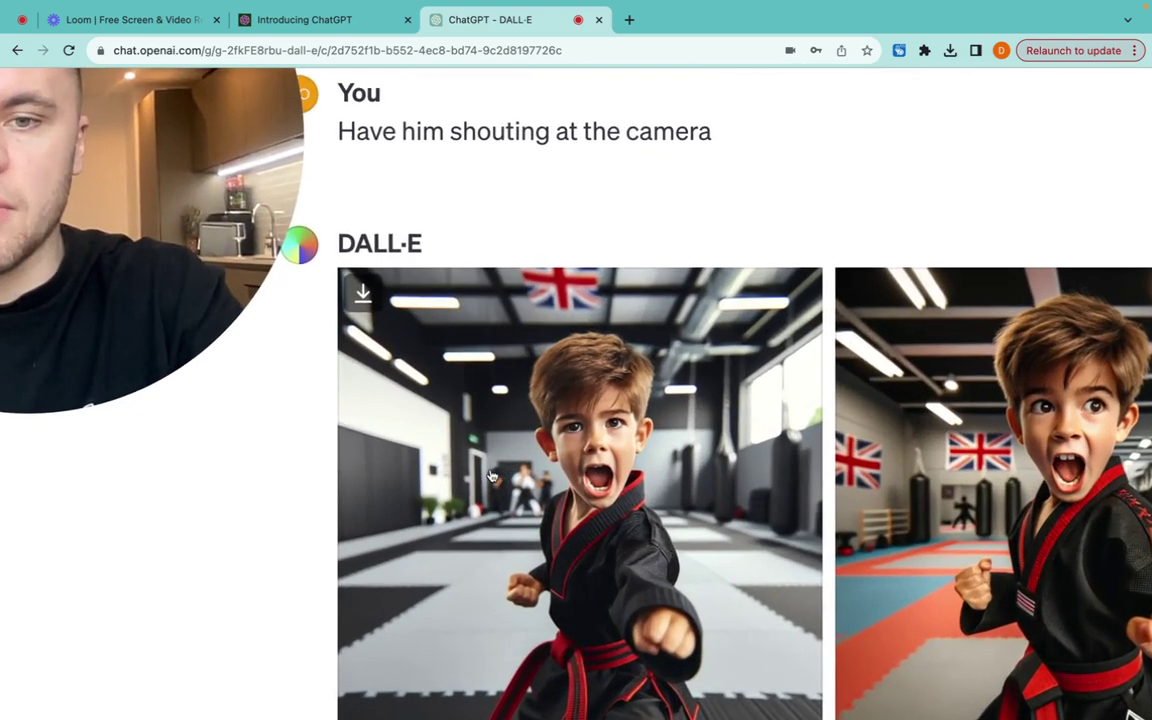
scroll(490, 475, "down", 8)
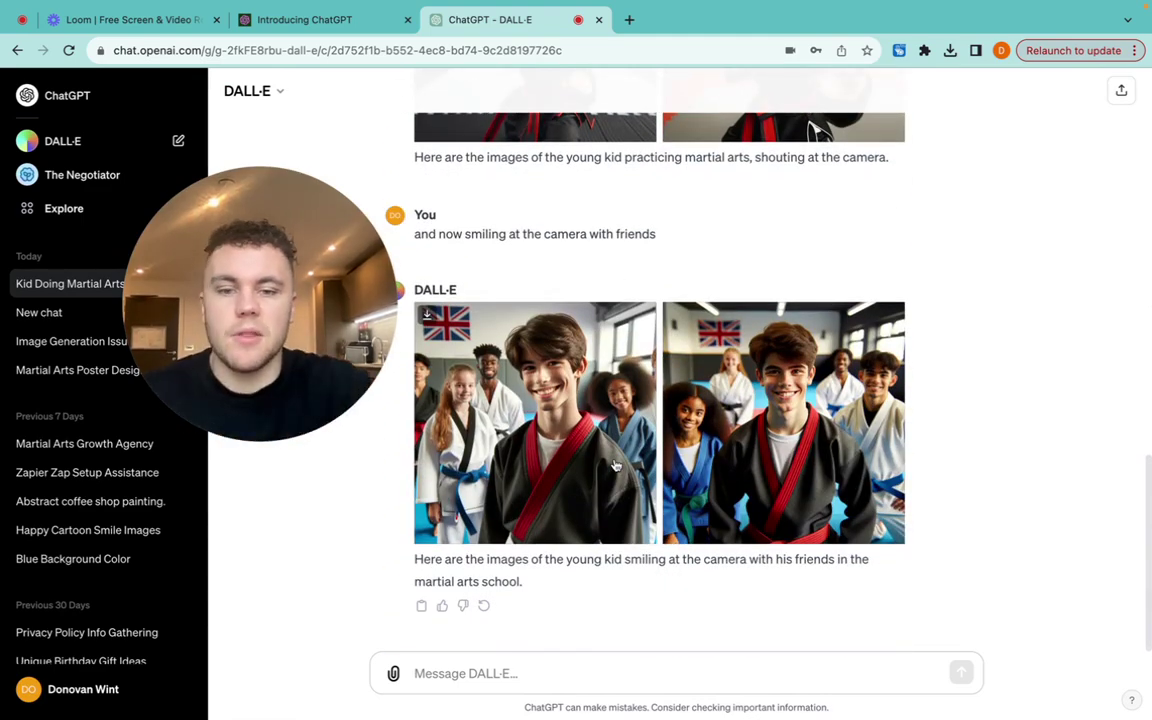
scroll(616, 465, "up", 10)
scroll(616, 465, "up", 3)
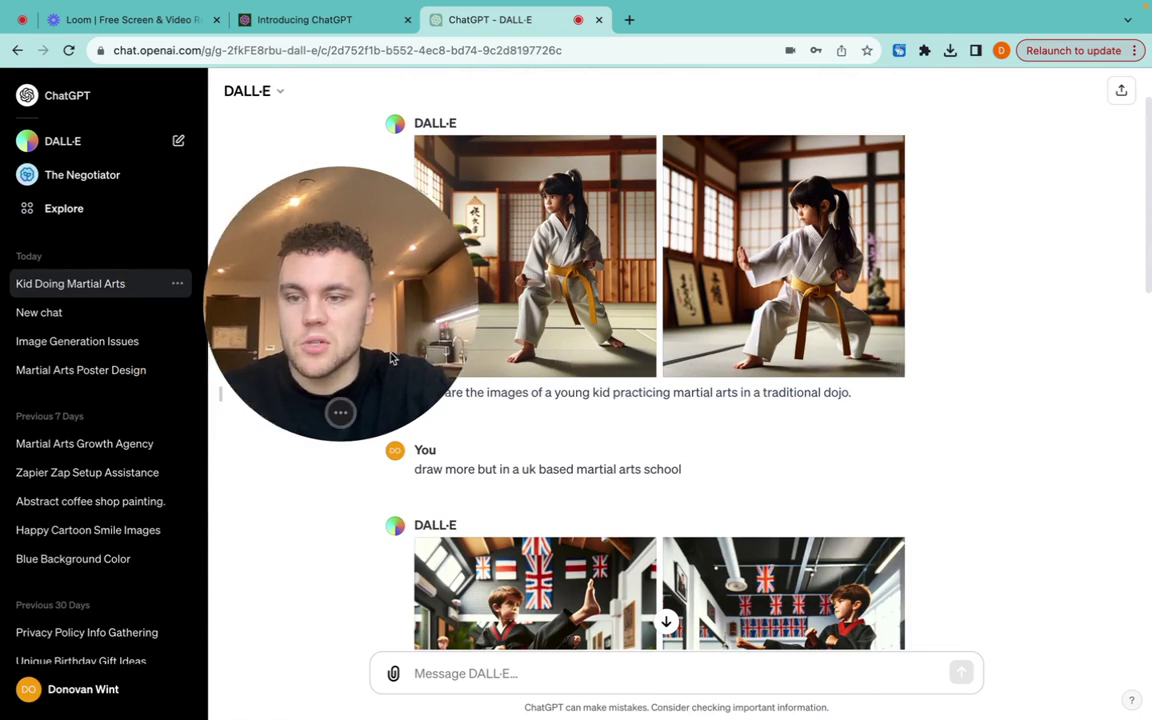
- Open the "Martial Arts Poster Design" conversation and examine the text in its first posters and the follow-up prompt "Change the business name to DROW do another 2"
left_click(68, 378)
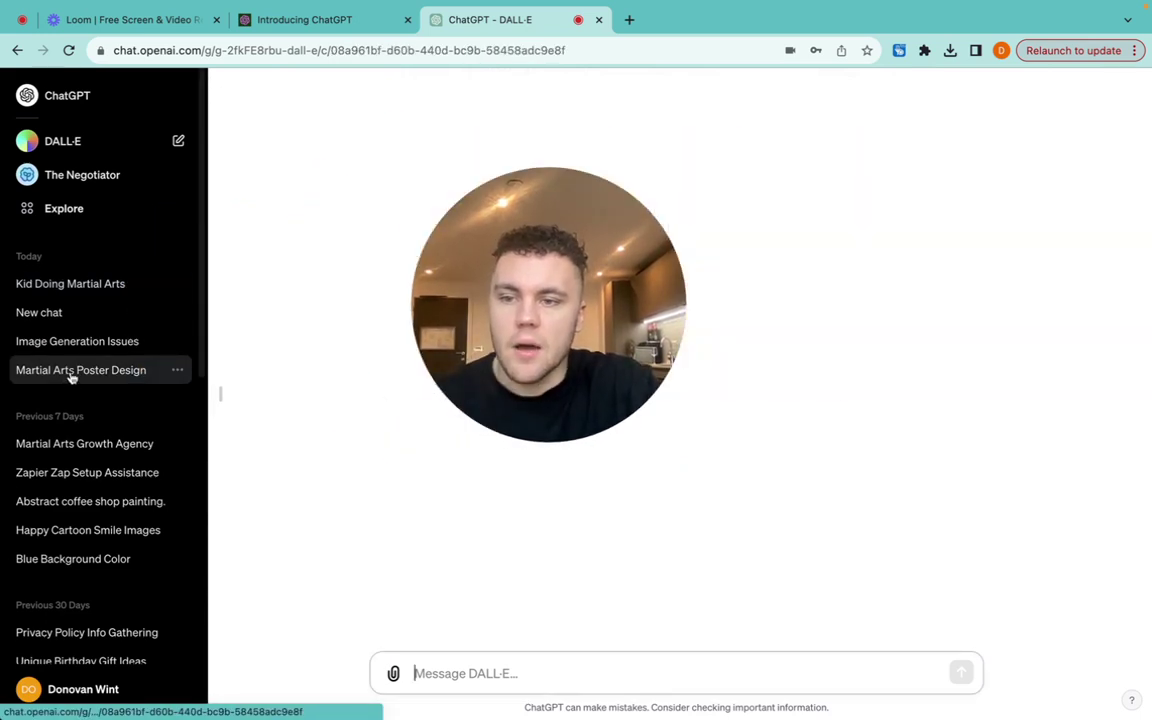
left_click_drag(336, 358, 110, 345)
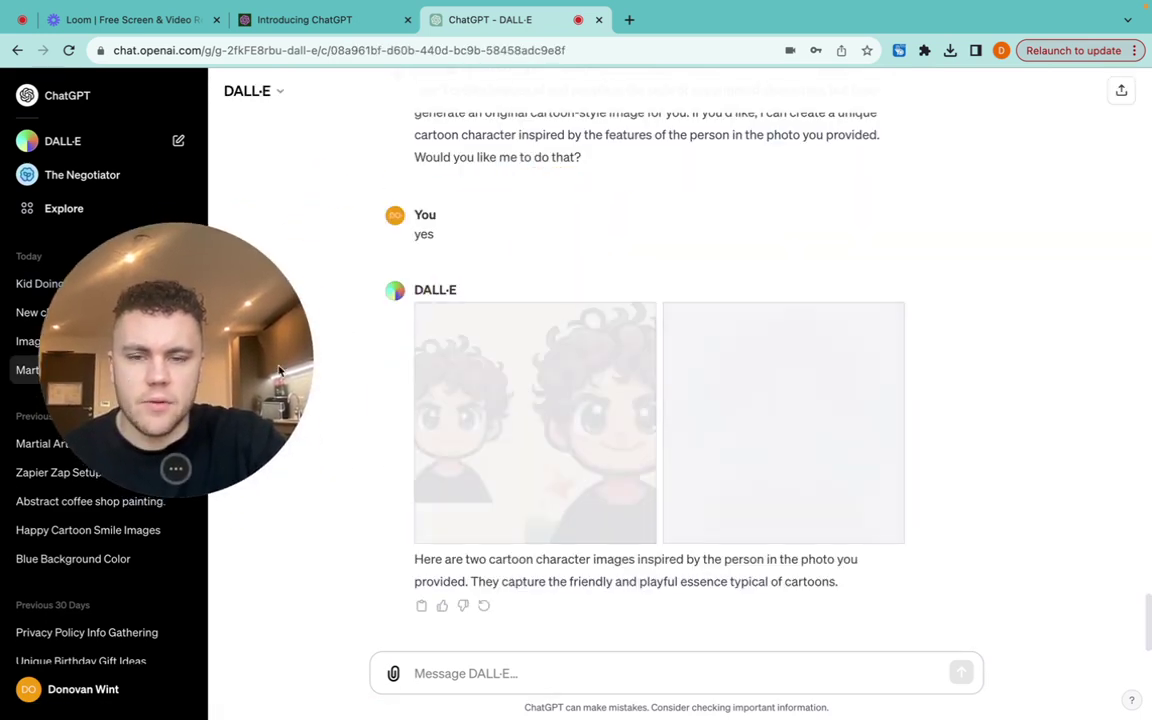
scroll(633, 367, "down", 15)
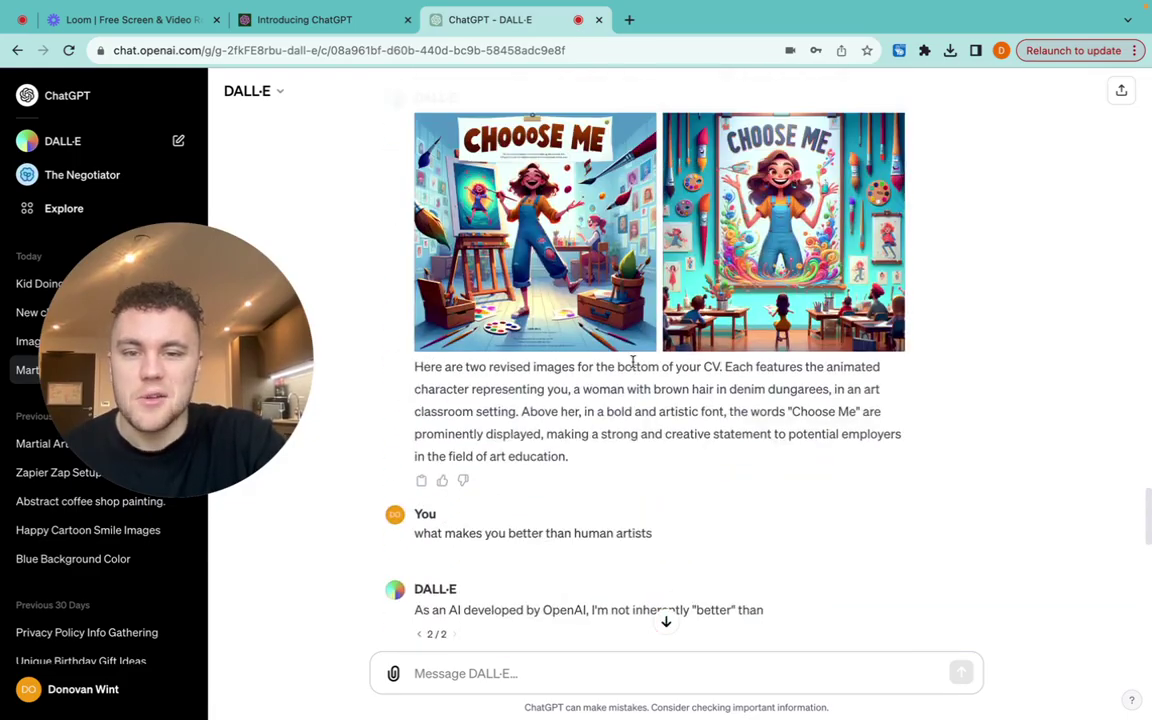
scroll(633, 367, "up", 5)
scroll(633, 367, "up", 20)
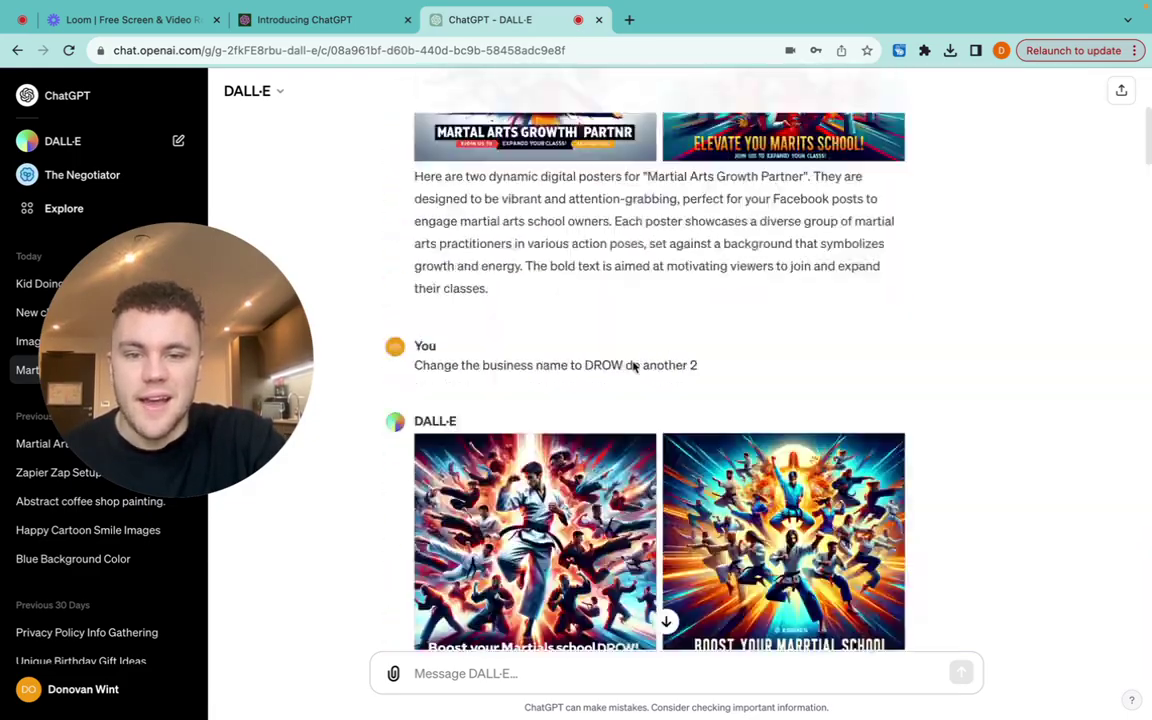
scroll(660, 400, "down", 3)
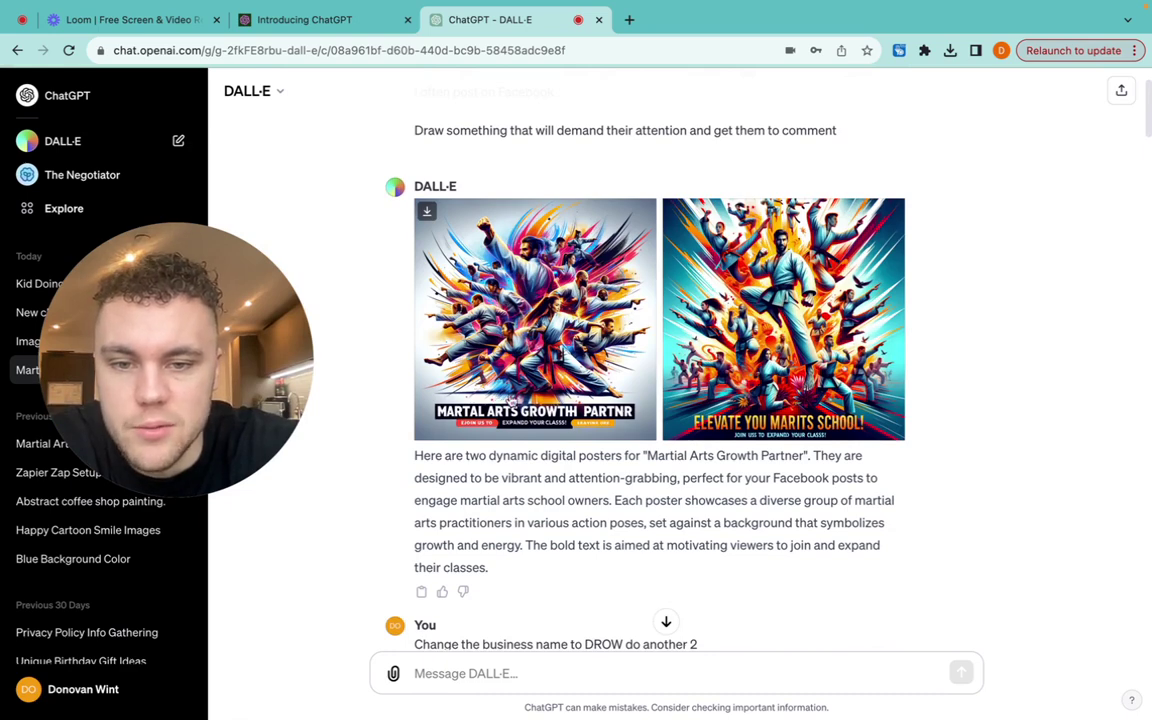
left_click_drag(225, 377, 452, 288)
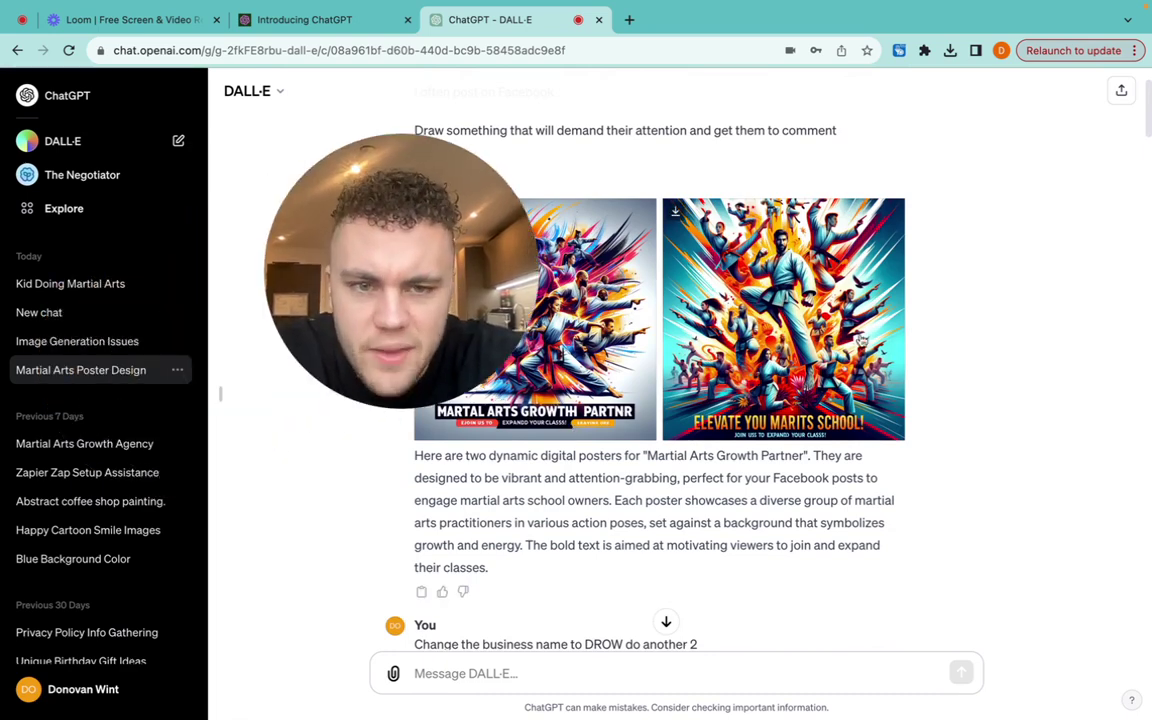
scroll(452, 287, "down", 5)
left_click_drag(365, 260, 843, 242)
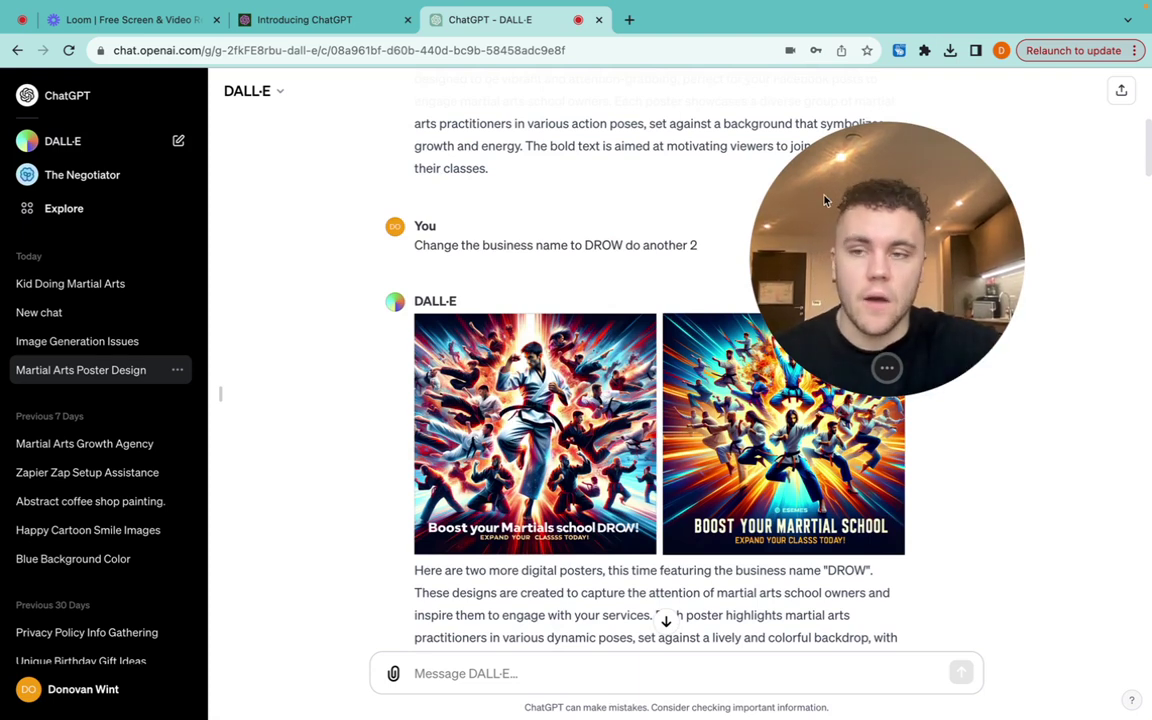
left_click_drag(843, 242, 770, 242)
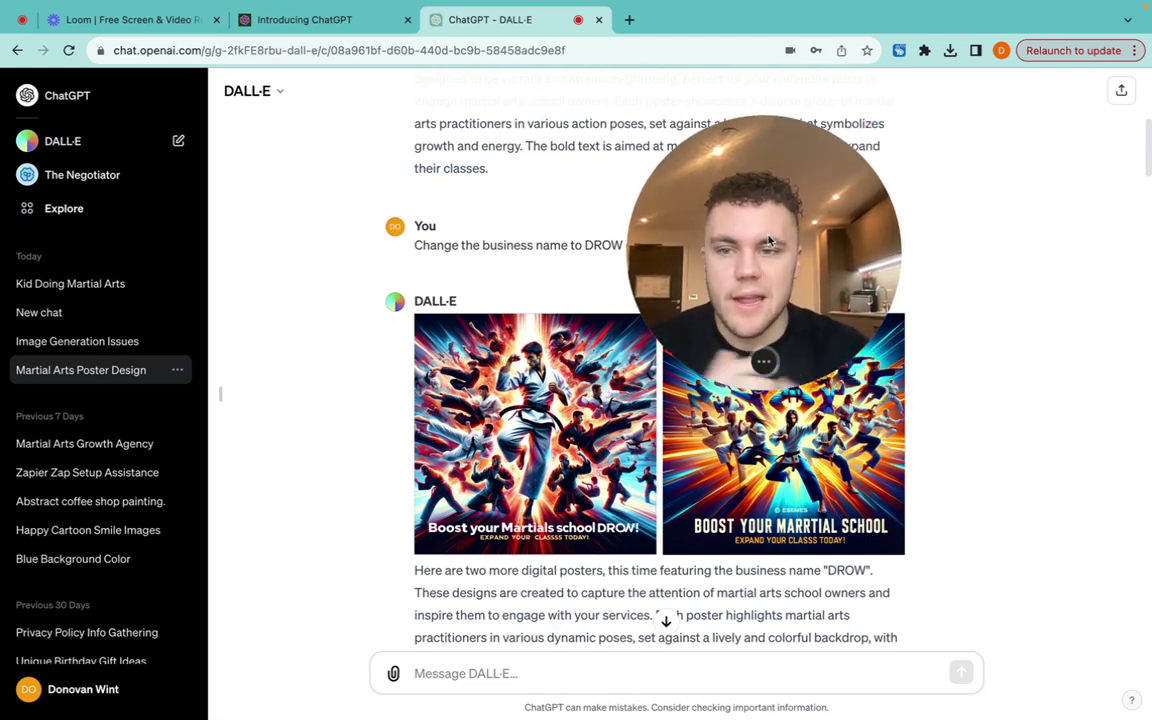